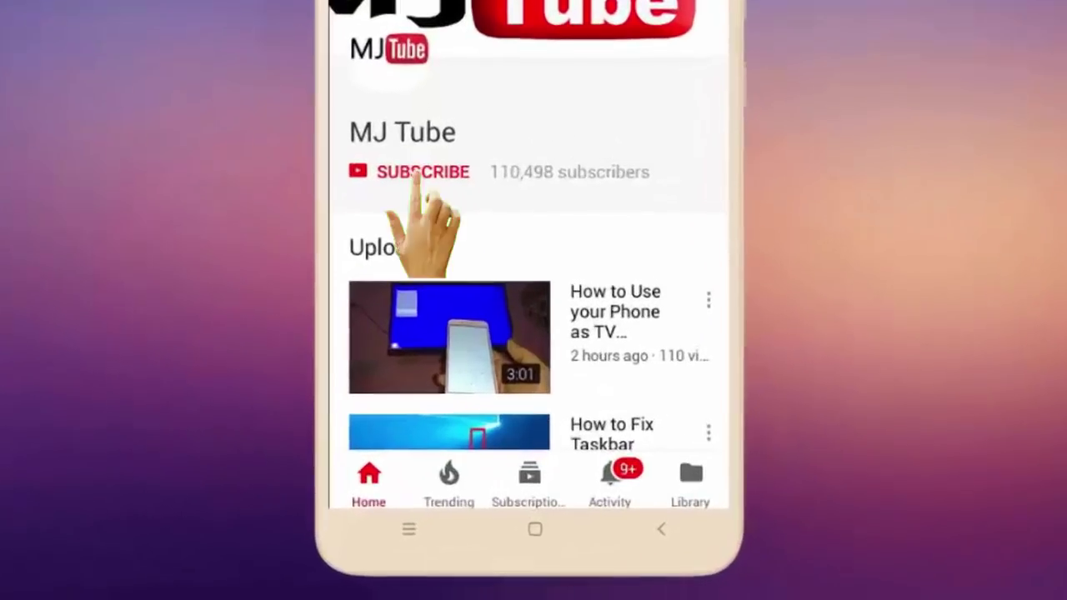
Step: Subscribe to MJ Tube with all notifications on, then close the 0xbba error picture
left_click(450, 306)
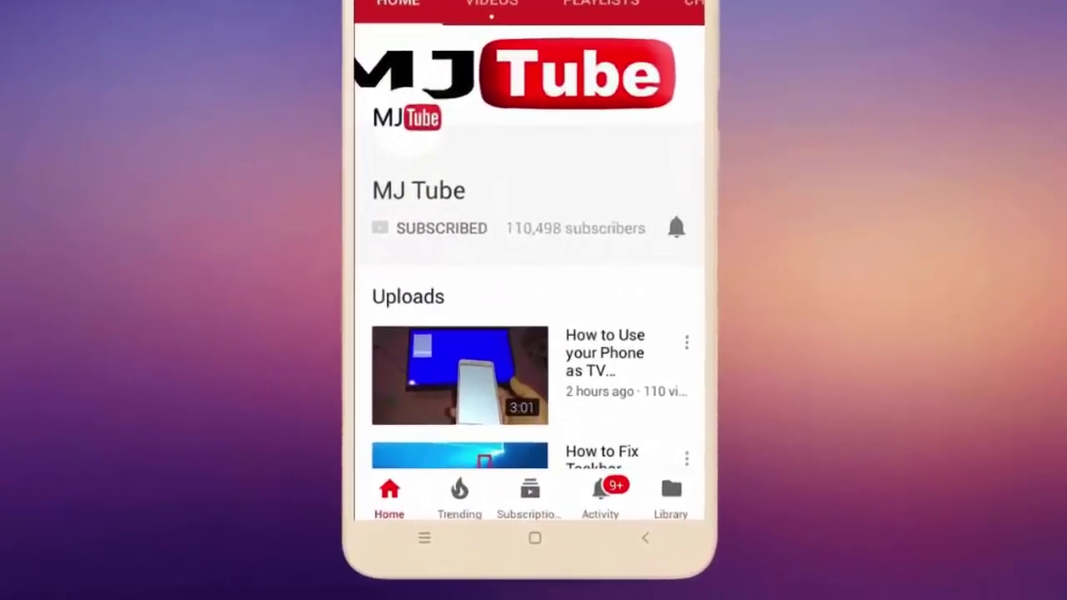
left_click(649, 298)
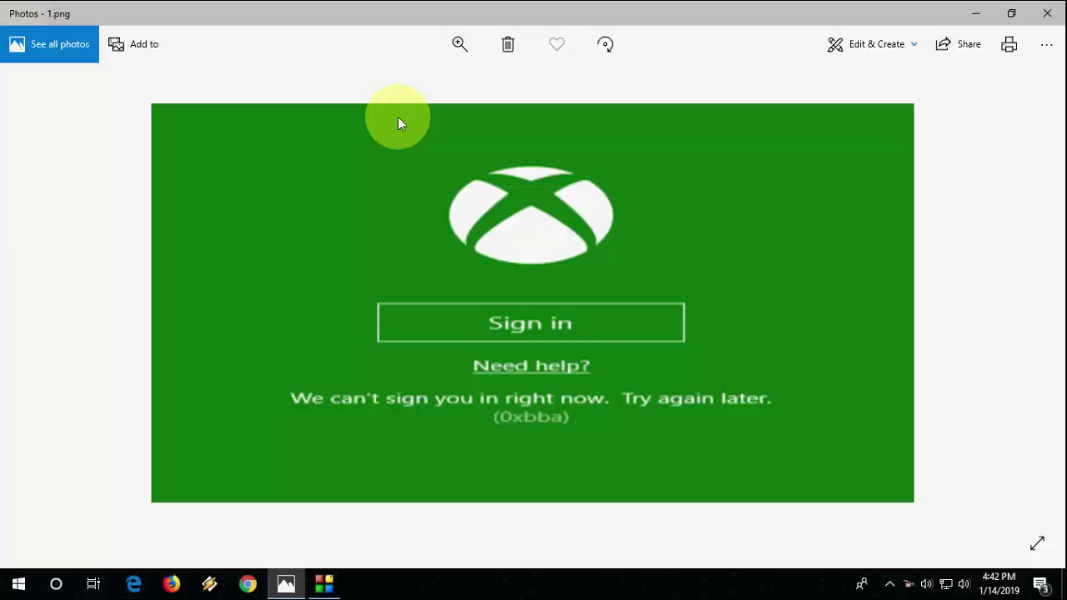
key("alt+F4")
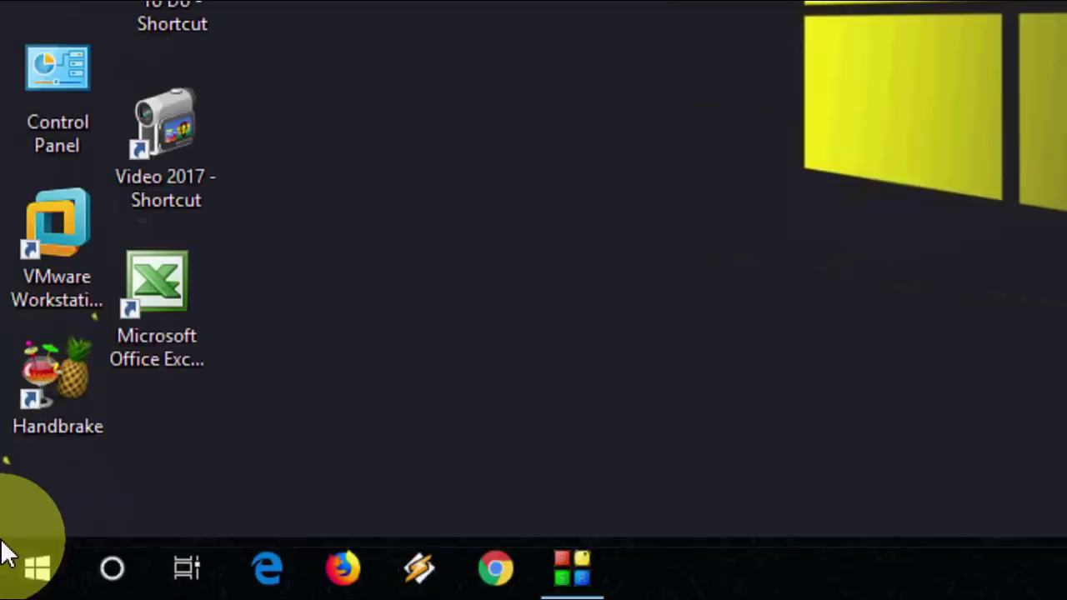
Step: Search Start for 'account info privacy' and open the Account info privacy settings
left_click(4, 554)
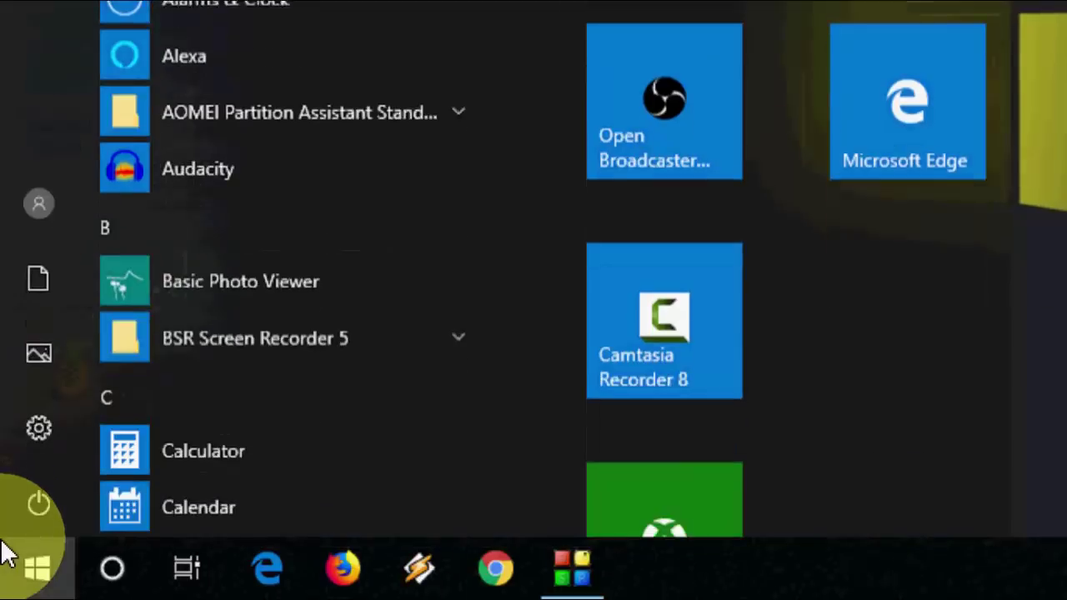
type("account i")
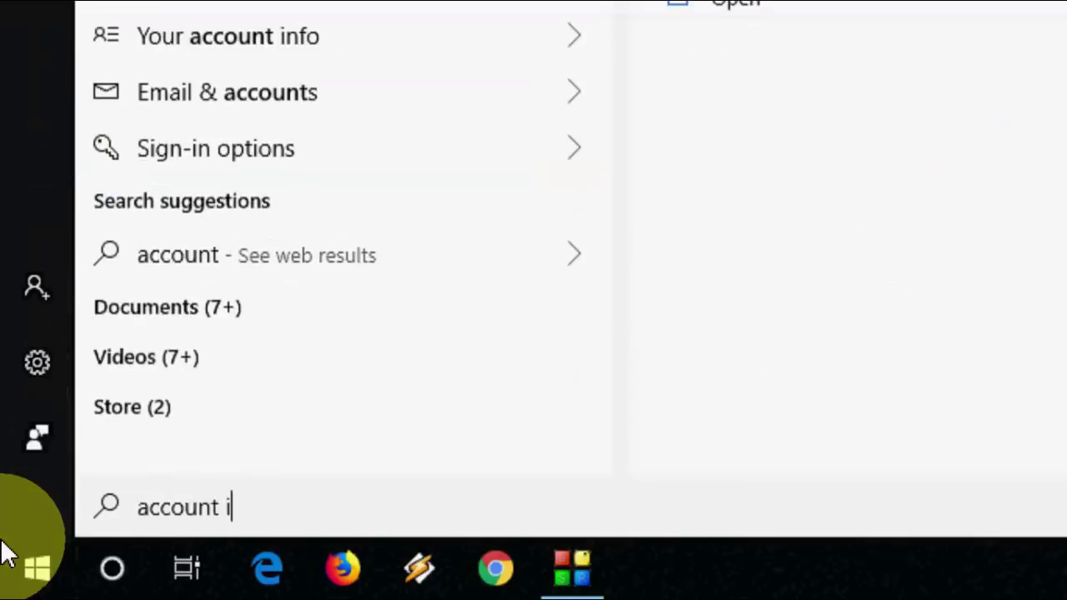
type("nfo p")
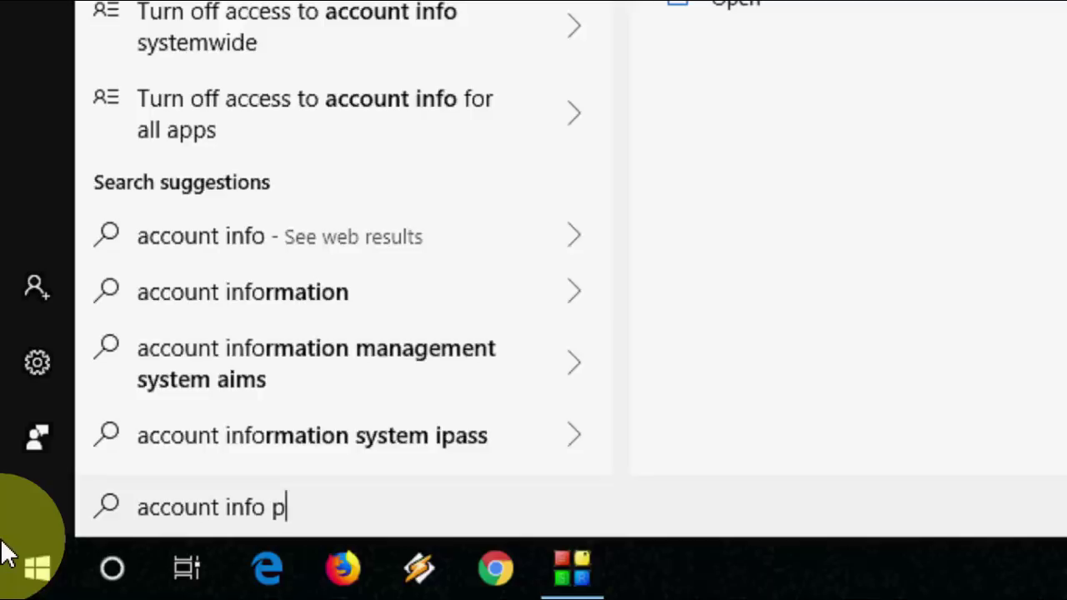
type("rivacy")
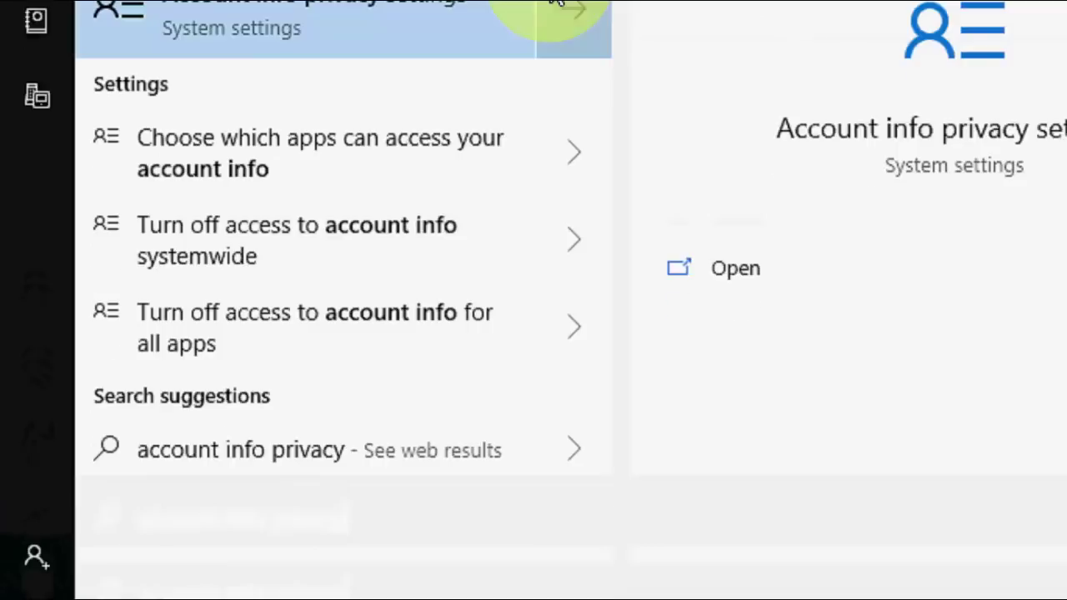
left_click(267, 16)
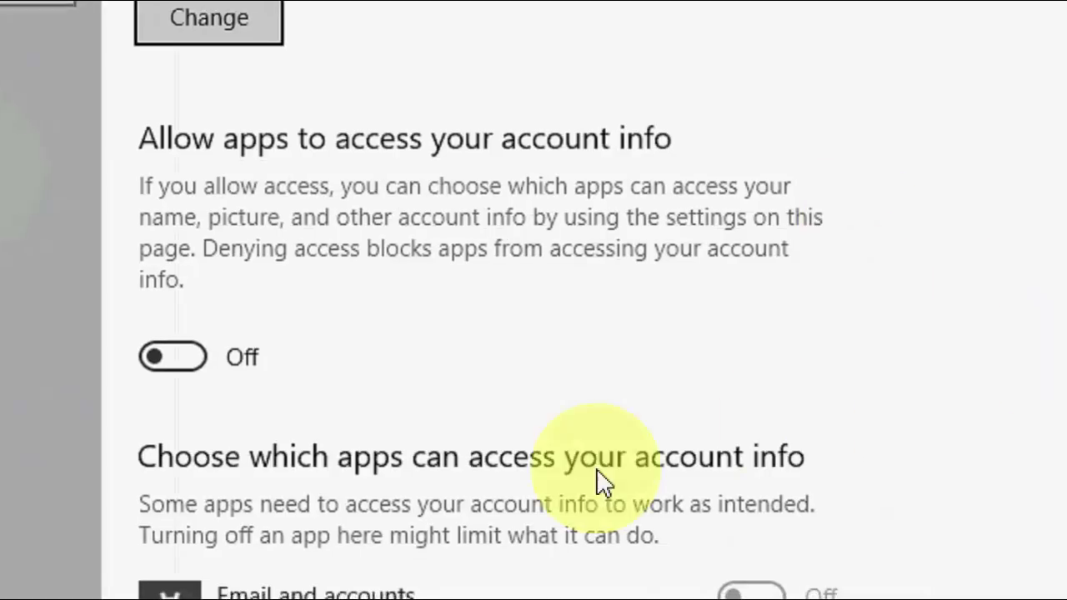
Step: Turn on app access to account info and Microsoft Content's access, then close Settings
left_click(198, 355)
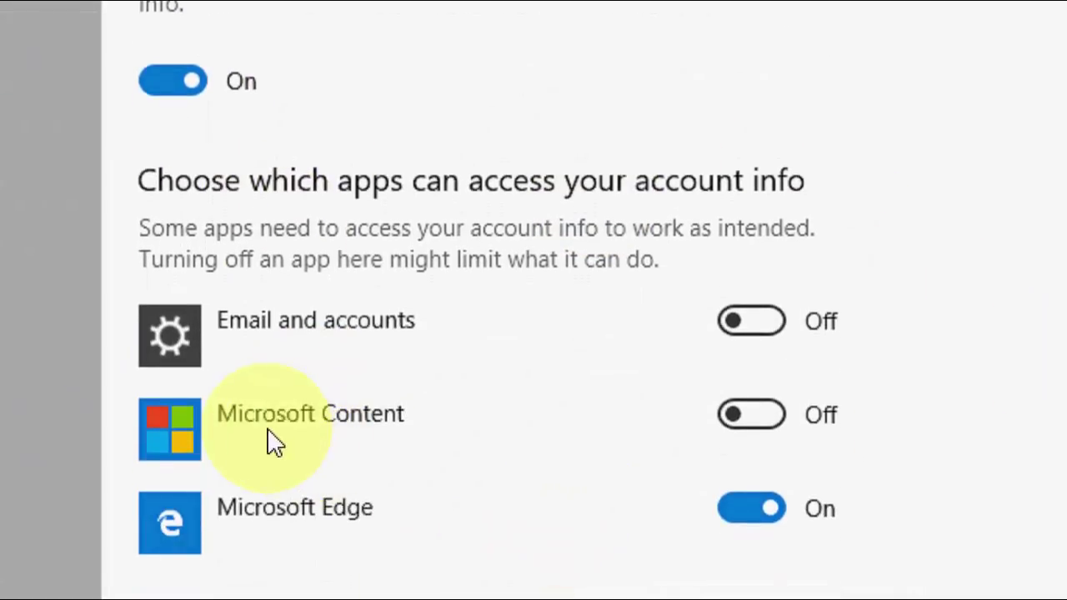
left_click(749, 426)
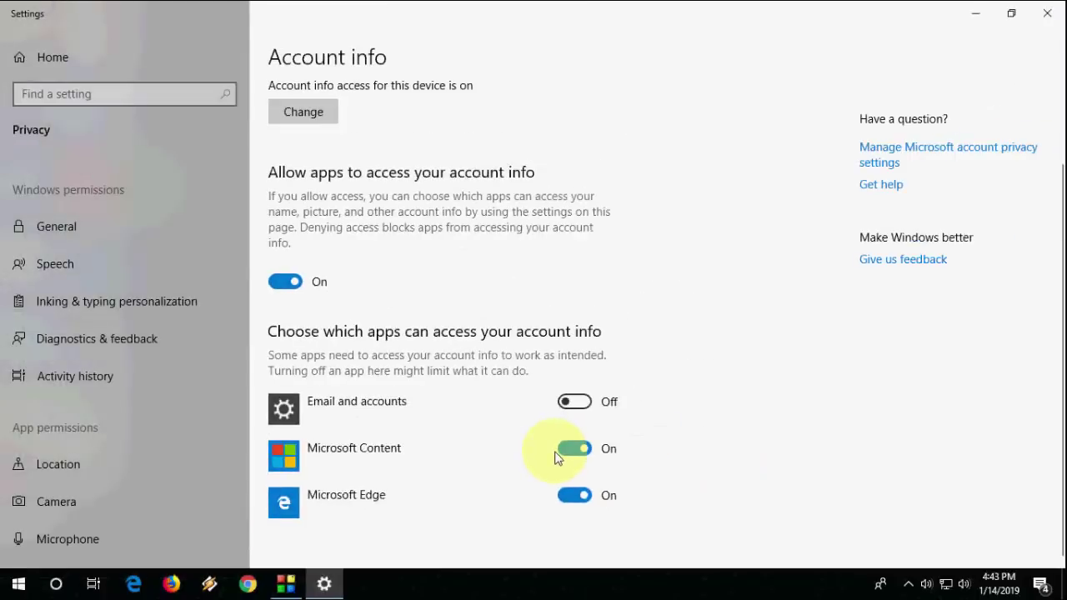
left_click(1037, 9)
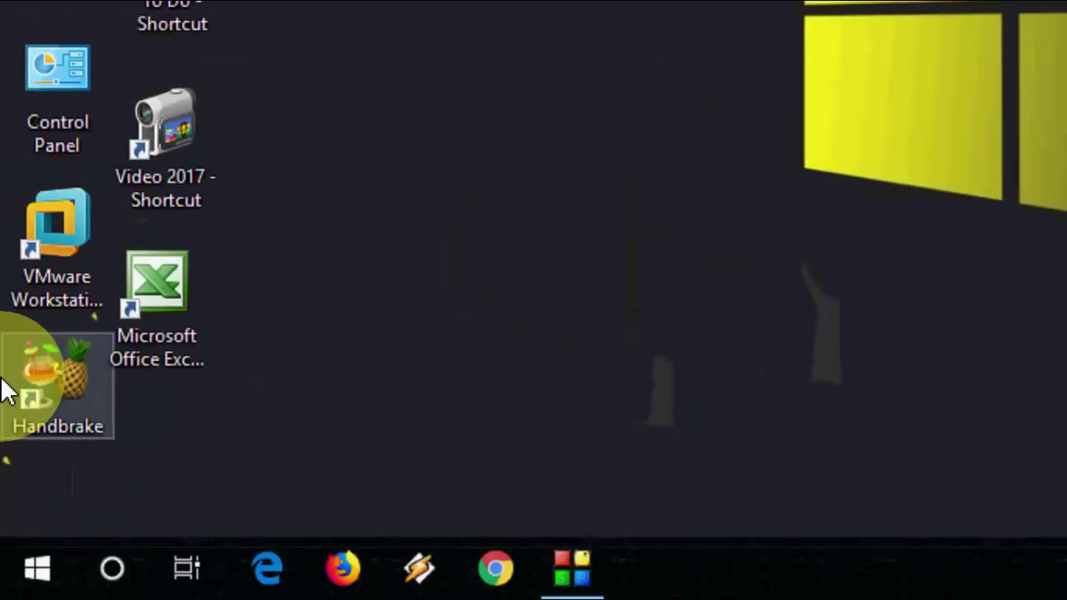
Step: Launch the Services console from a 'services' search and scroll down to Windows Update
key("super")
type("services")
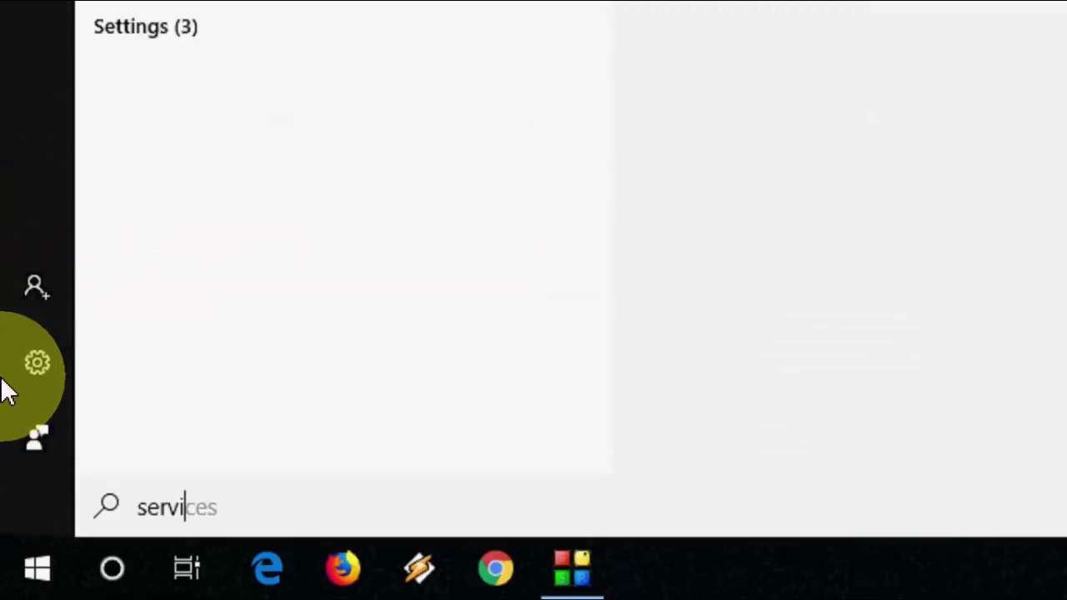
left_click(295, 38)
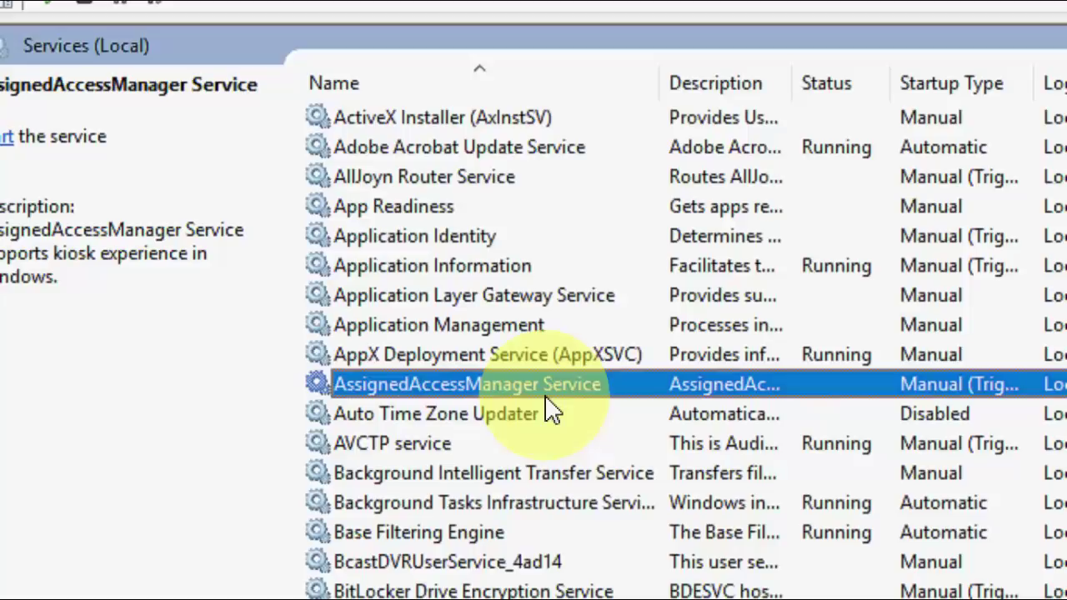
type("windows audio")
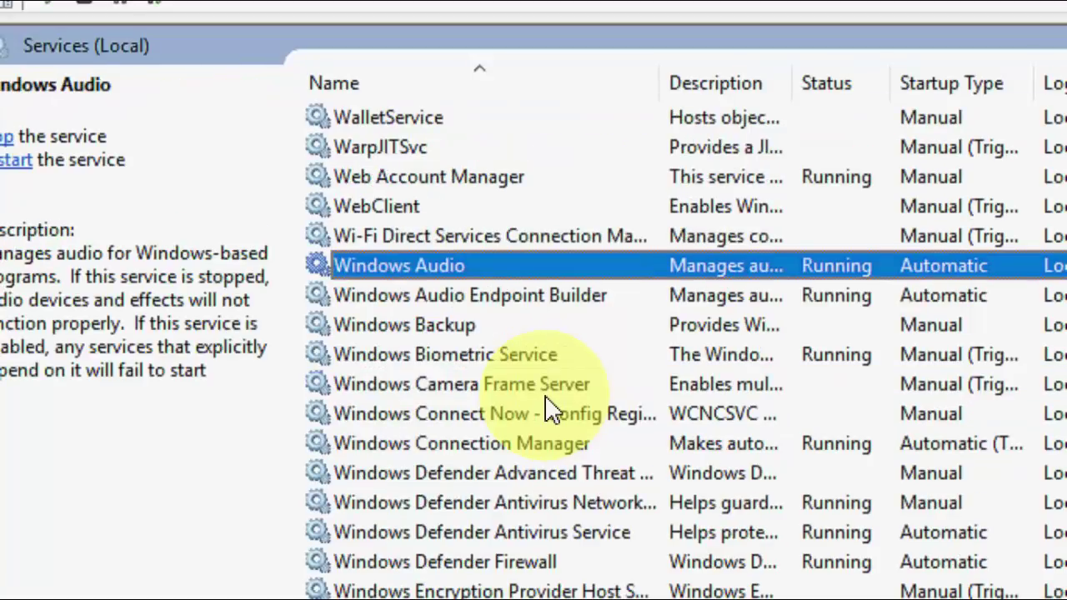
scroll(550, 408, "down", 7)
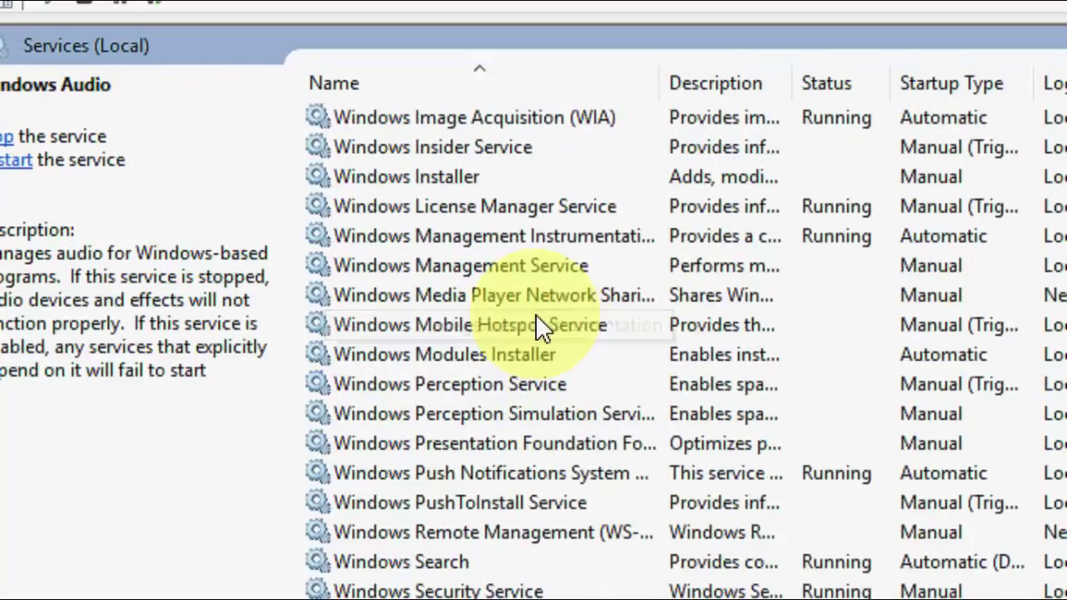
scroll(538, 325, "down", 2)
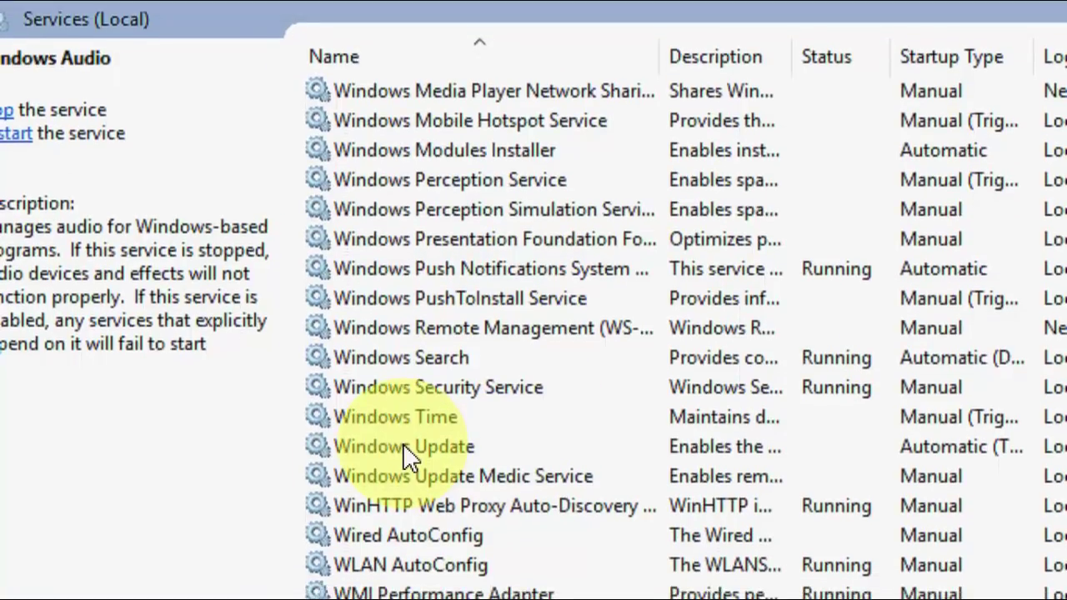
Step: Set the Windows Update service to Automatic startup, apply, and start it
double_click(402, 447)
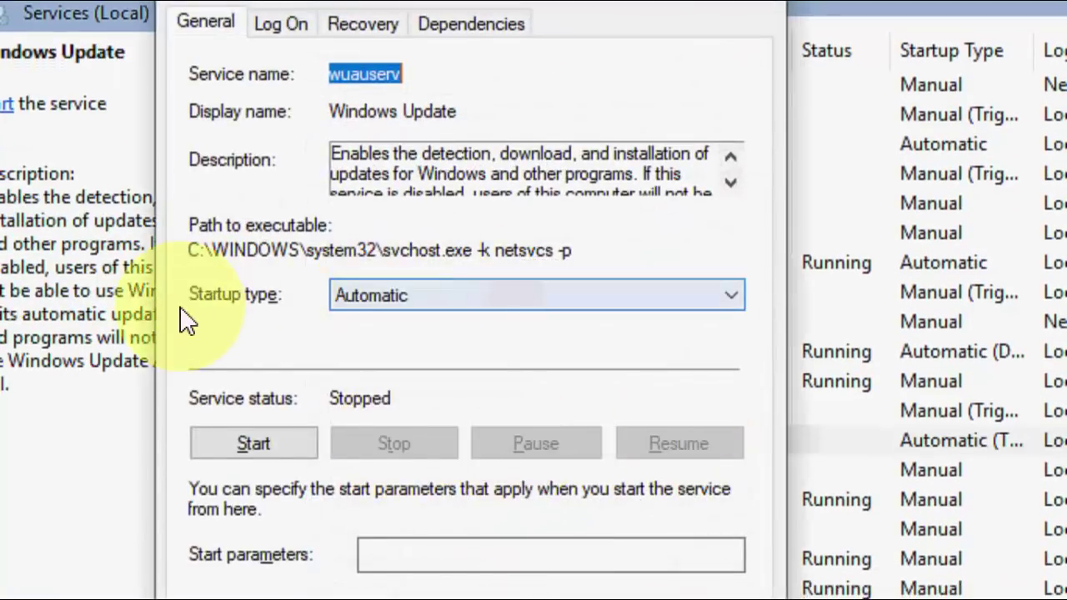
left_click(376, 290)
left_click(371, 343)
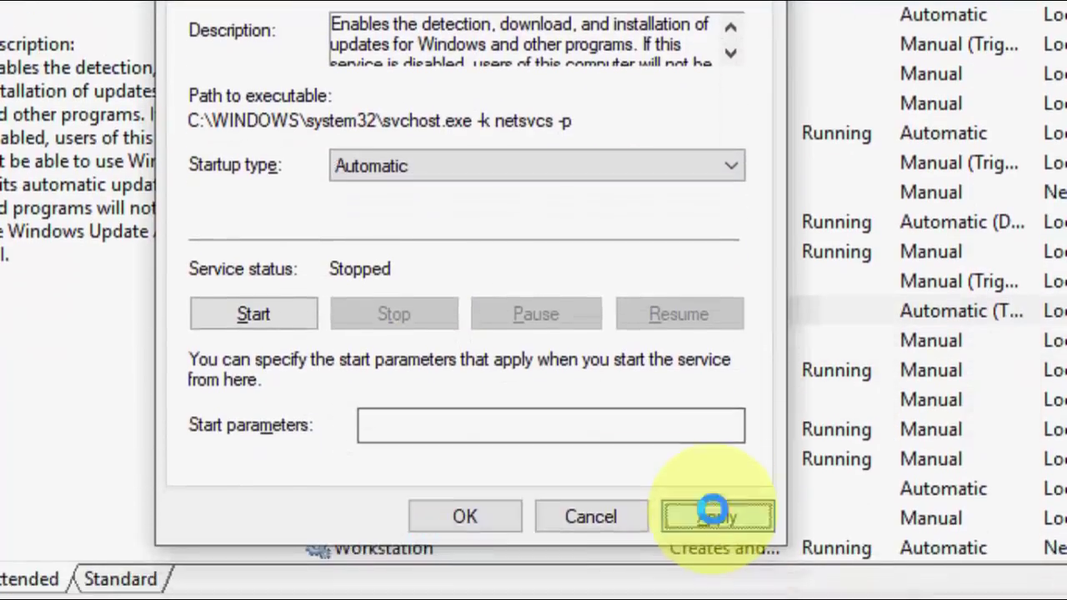
left_click(716, 510)
left_click(287, 317)
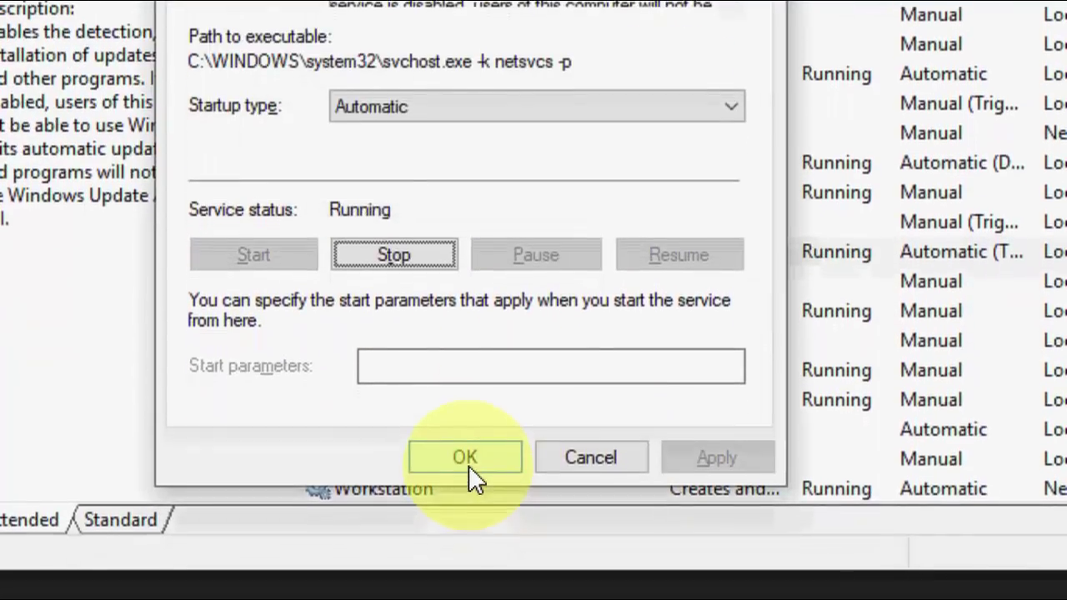
left_click(469, 465)
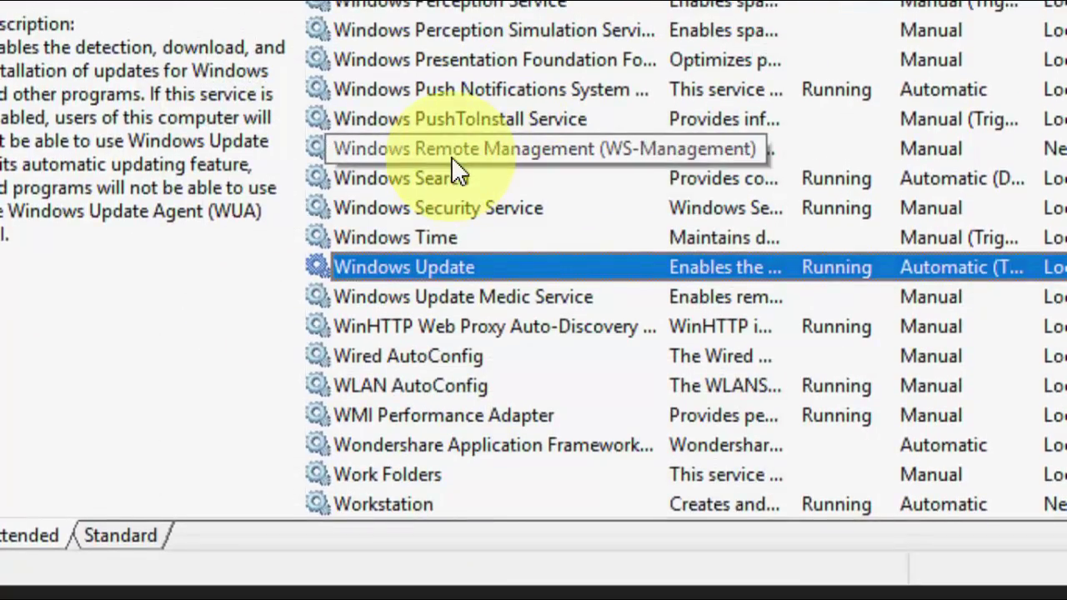
left_click(452, 158)
Step: Set Xbox Accessory Management Service to Automatic startup, apply, and start it
key("x")
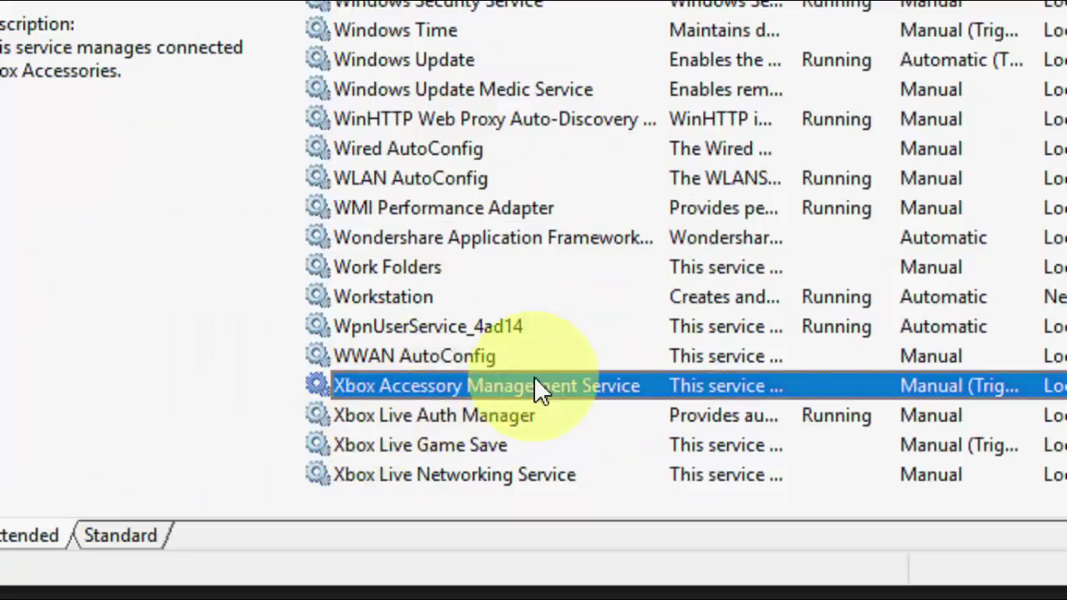
double_click(560, 385)
left_click(465, 140)
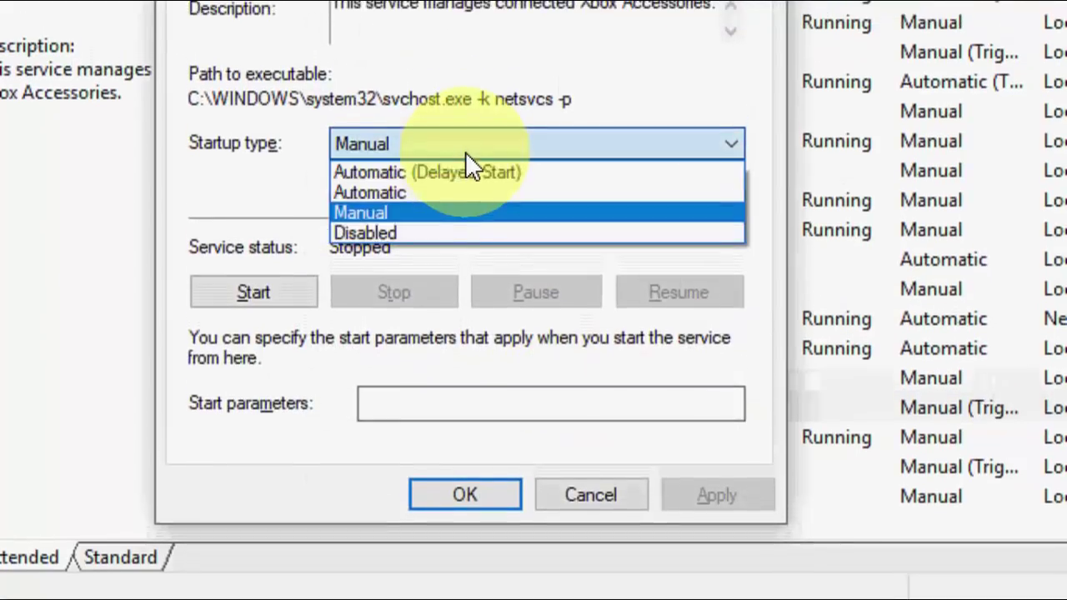
left_click(425, 192)
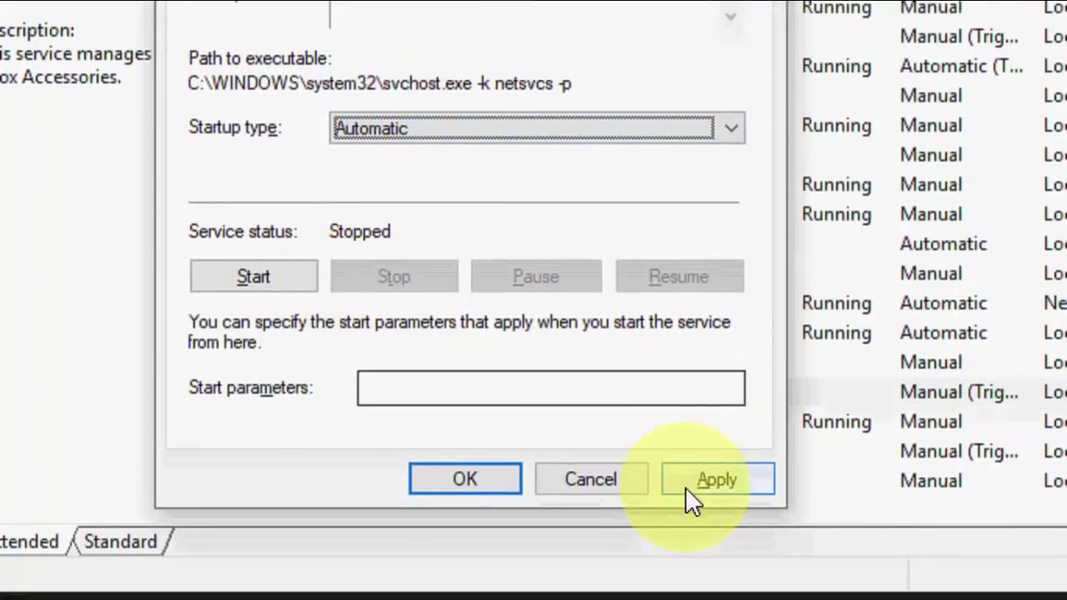
left_click(685, 487)
left_click(259, 281)
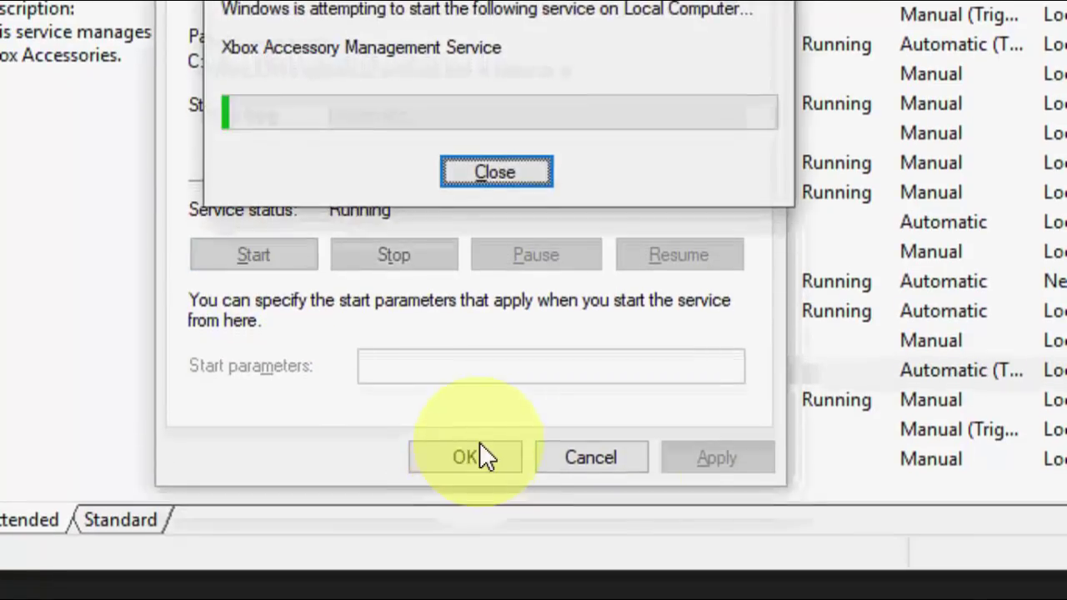
left_click(480, 455)
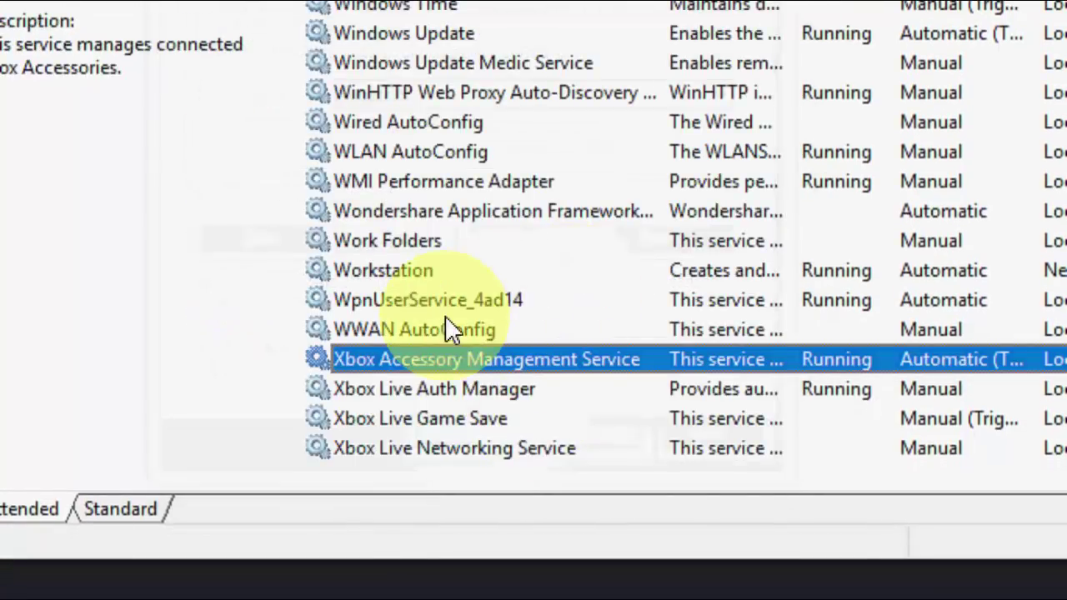
Step: Change Xbox Live Auth Manager's startup type to Automatic and save
left_click(424, 389)
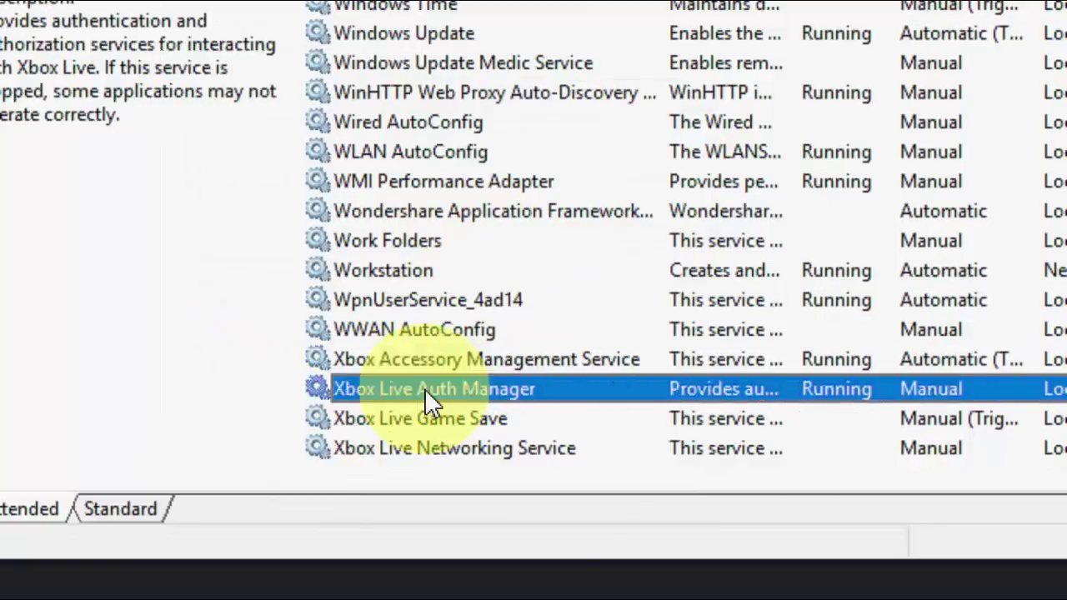
double_click(424, 388)
left_click(424, 98)
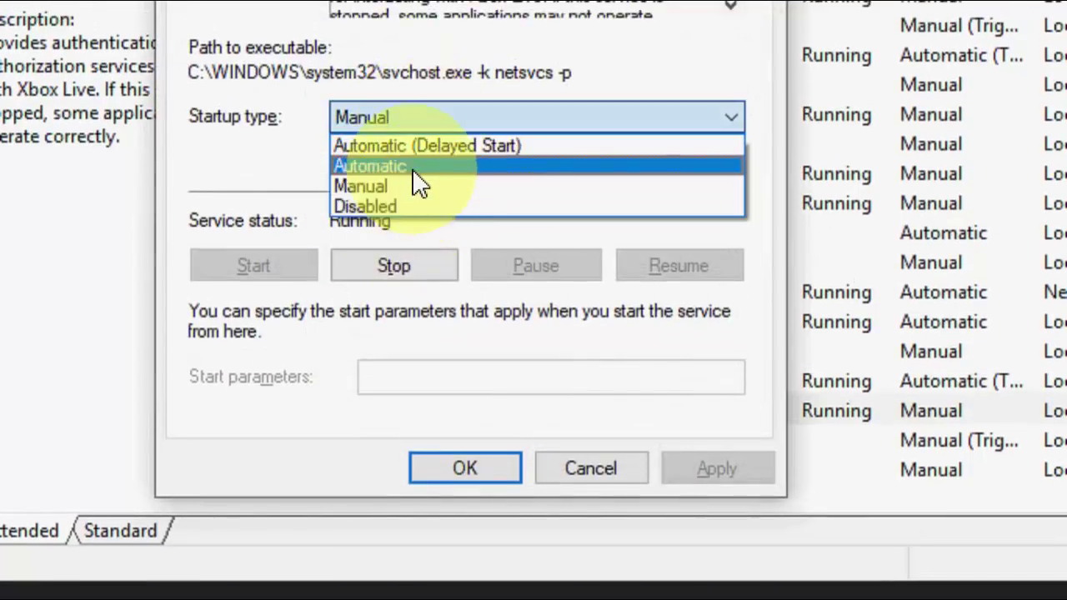
left_click(413, 170)
left_click(497, 473)
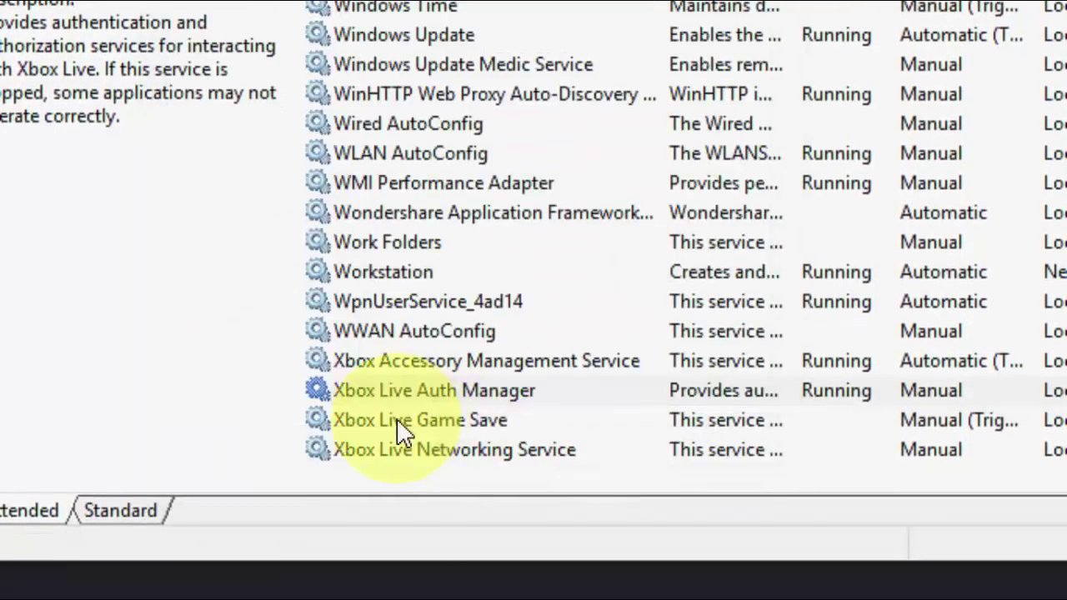
double_click(444, 422)
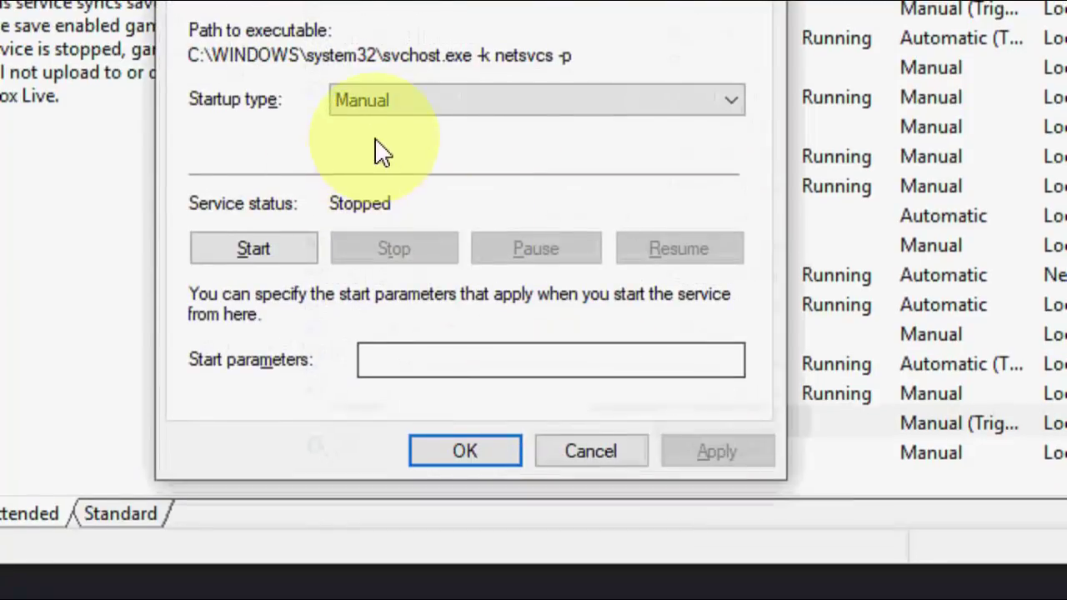
Step: Set Xbox Live Game Save's startup type to Automatic and save
left_click(405, 104)
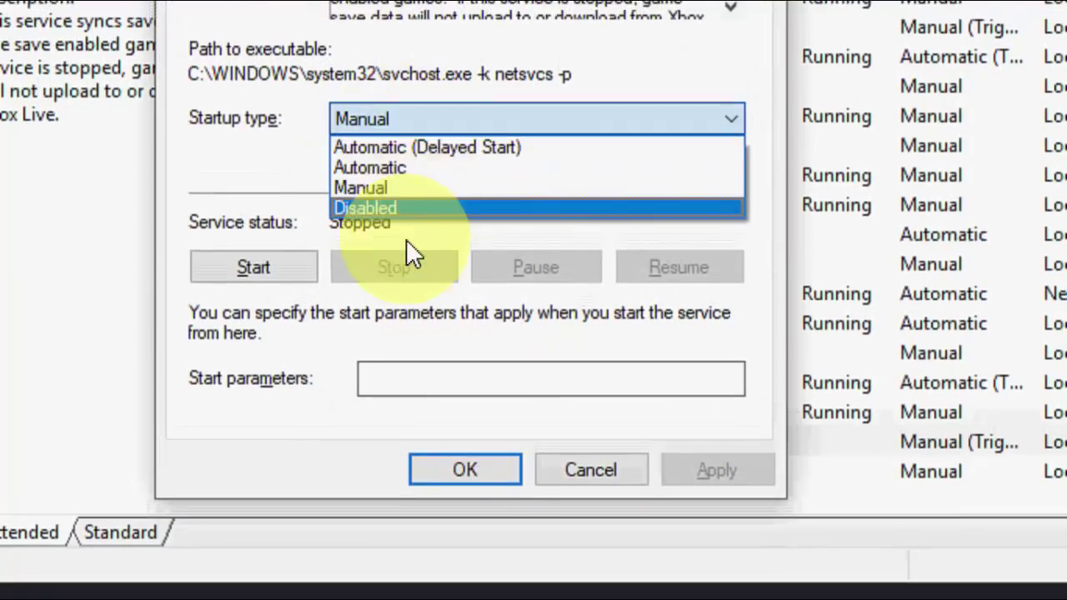
left_click(413, 167)
left_click(716, 469)
left_click(479, 469)
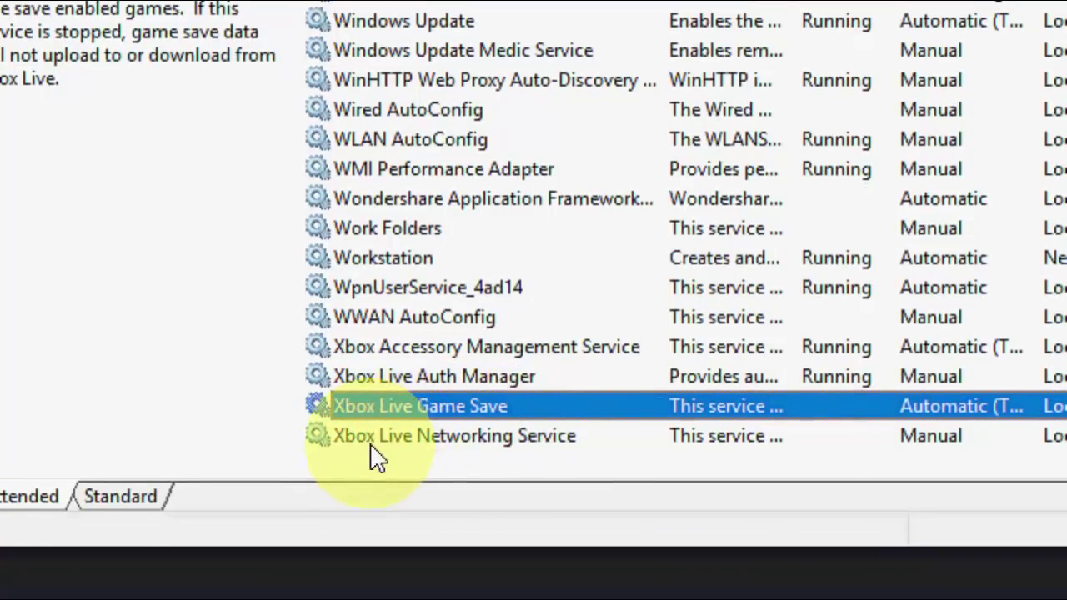
Step: Set Xbox Live Networking Service to Automatic startup, then close the Services window
double_click(451, 437)
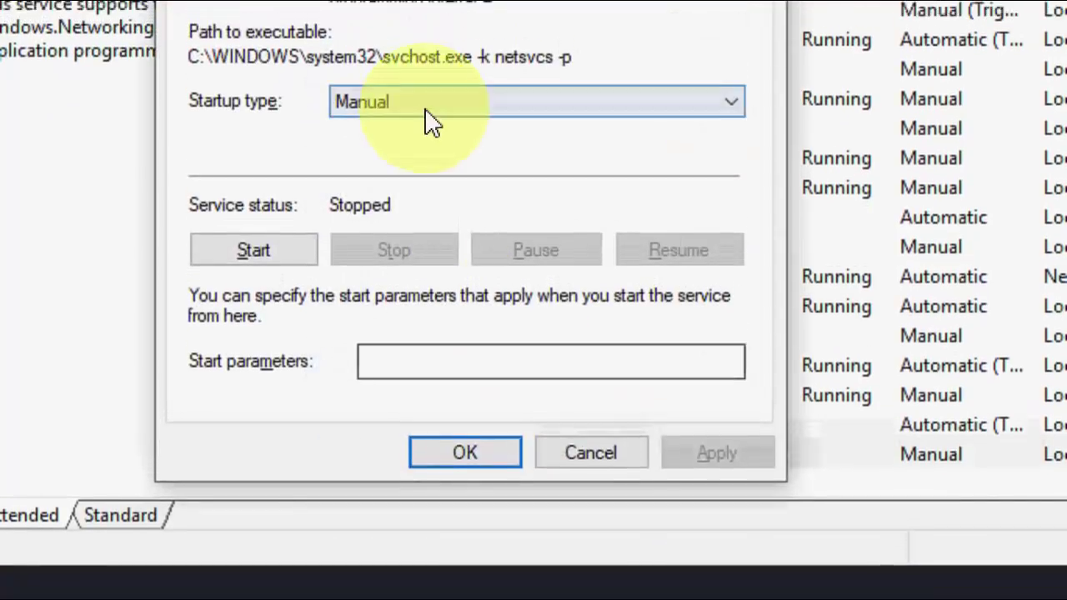
left_click(428, 83)
left_click(429, 131)
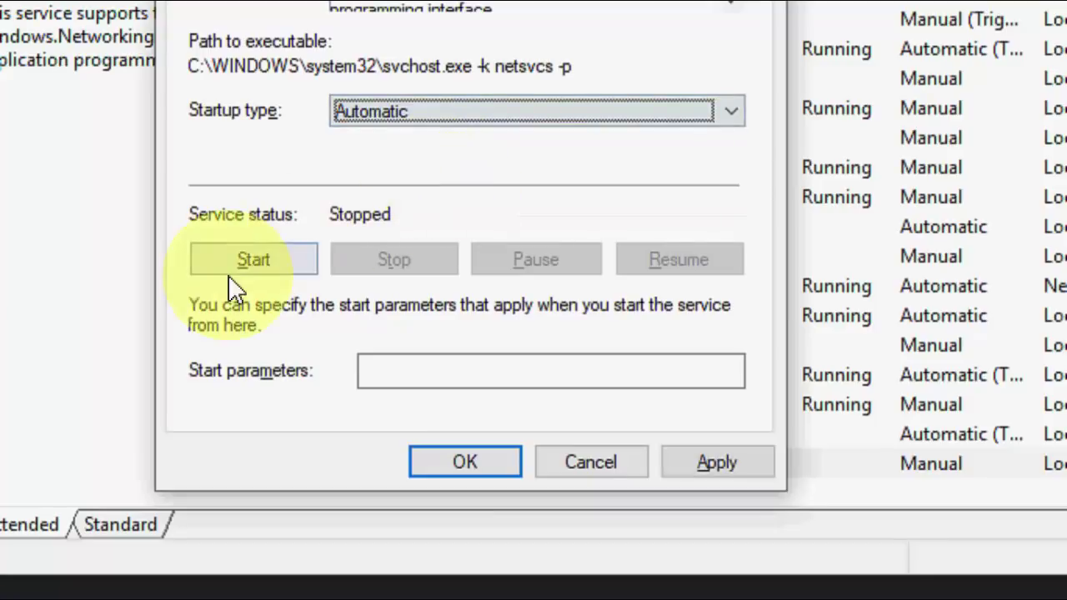
left_click(708, 467)
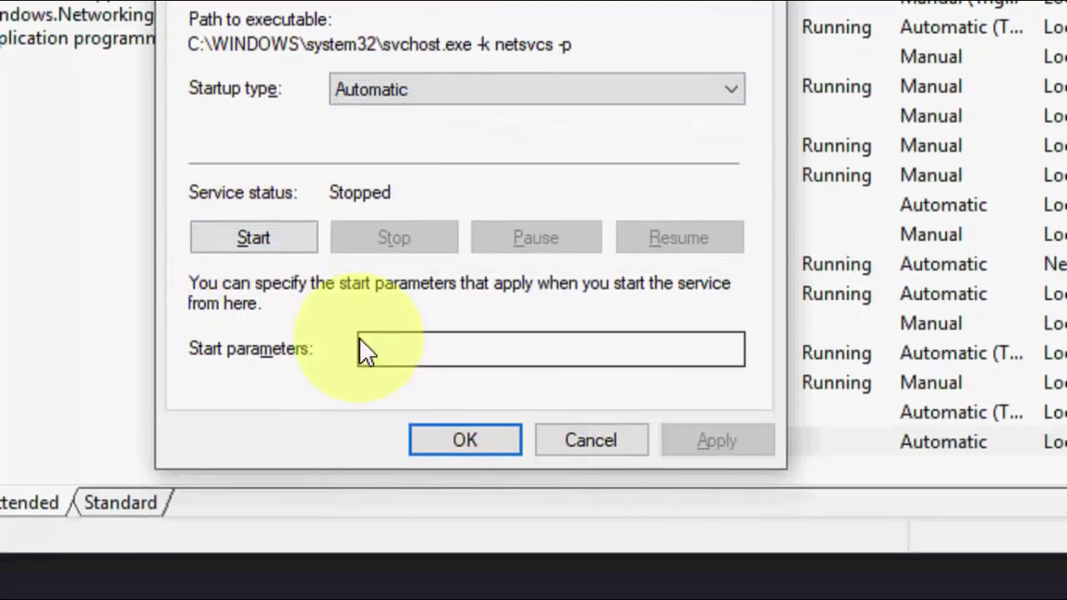
key("Return")
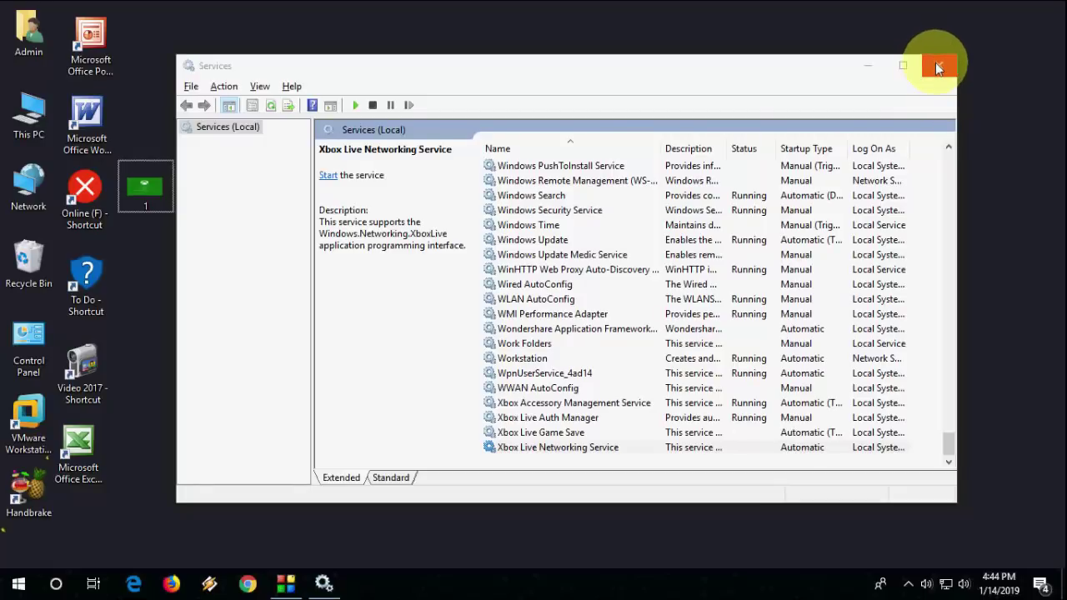
left_click(937, 67)
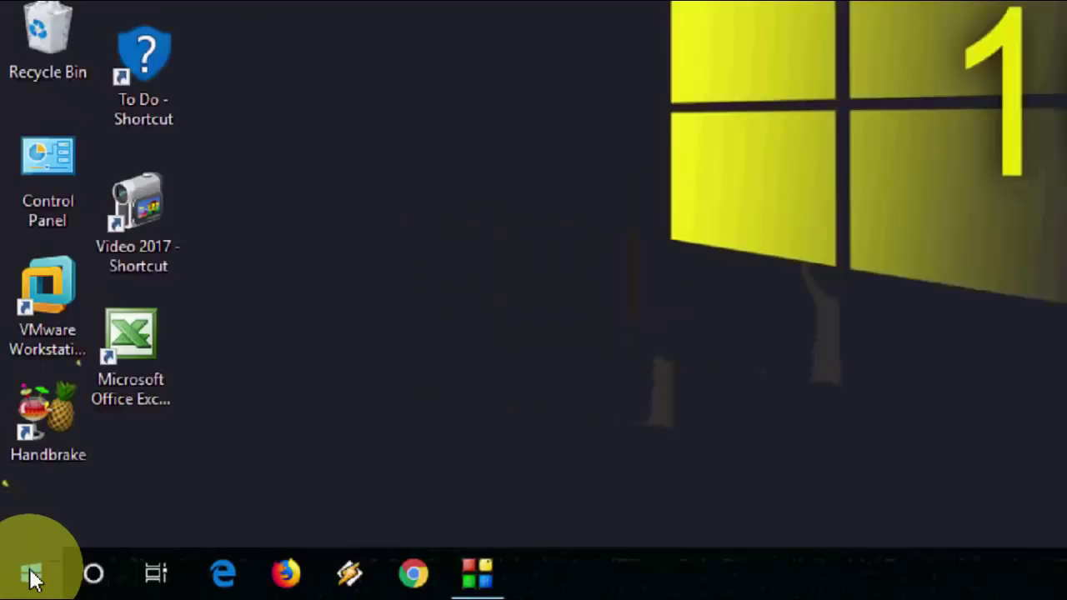
left_click(18, 584)
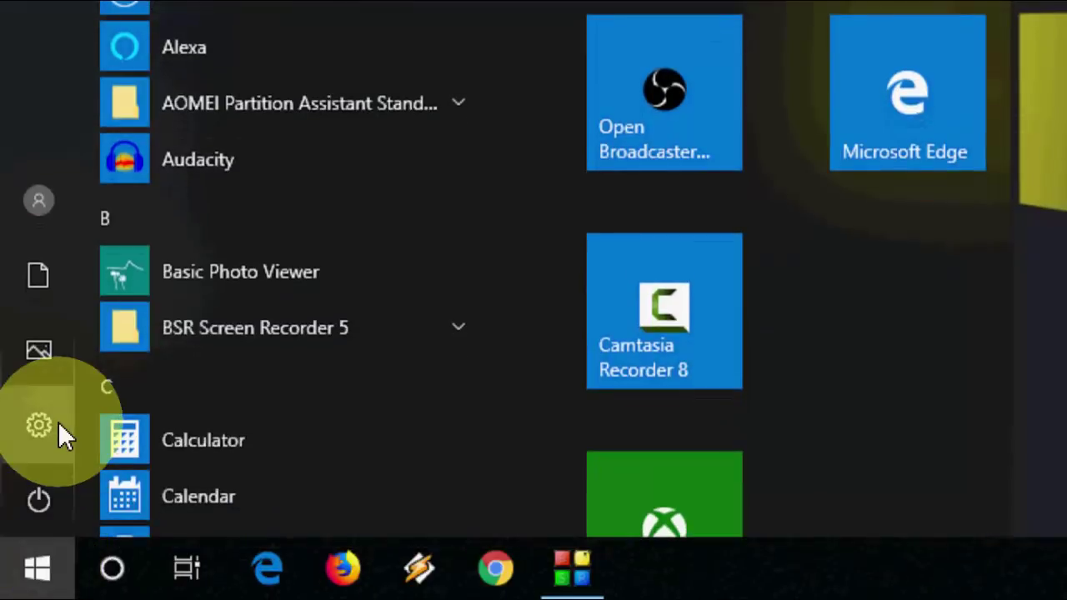
left_click(60, 429)
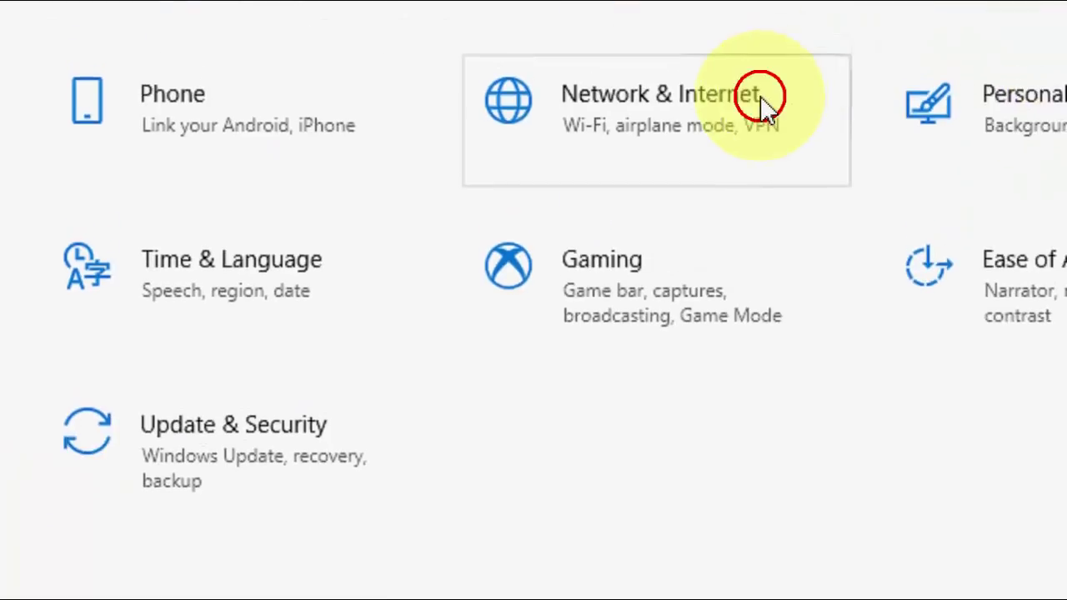
left_click(841, 17)
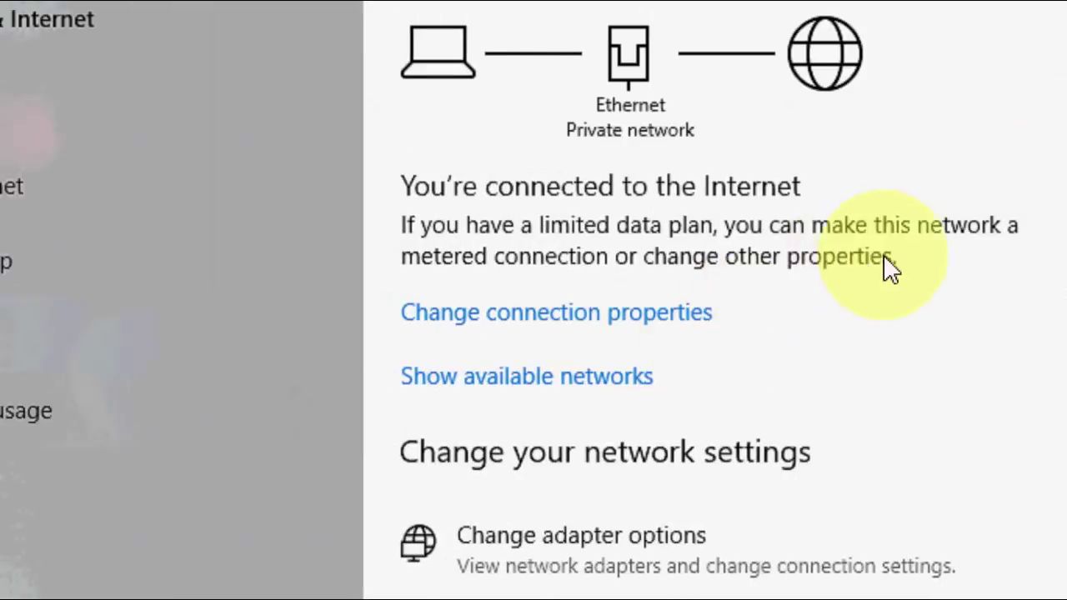
scroll(895, 279, "down", 3)
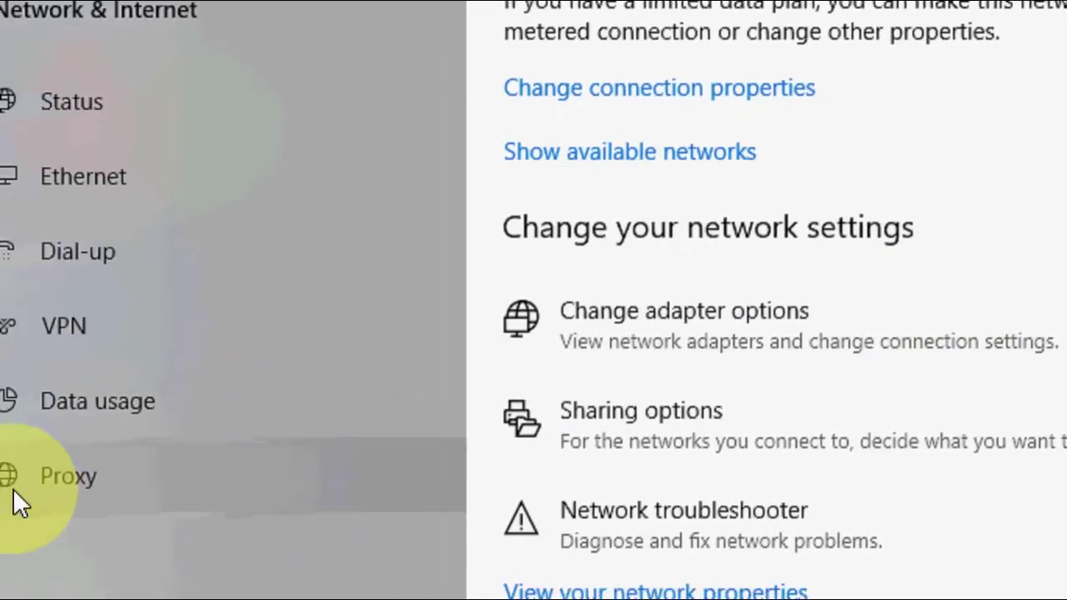
left_click(95, 475)
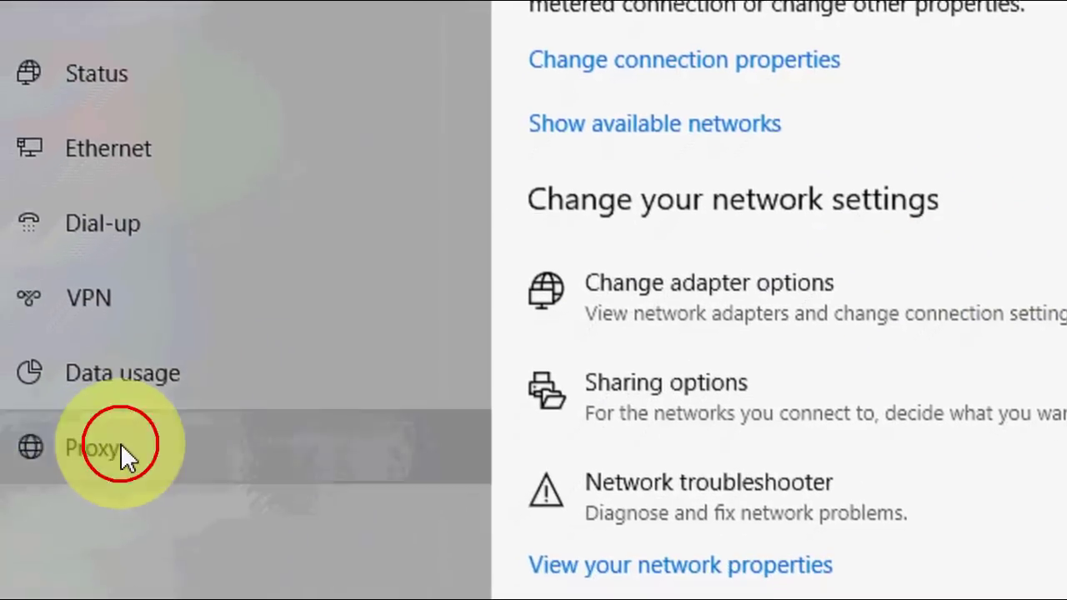
scroll(674, 382, "down", 5)
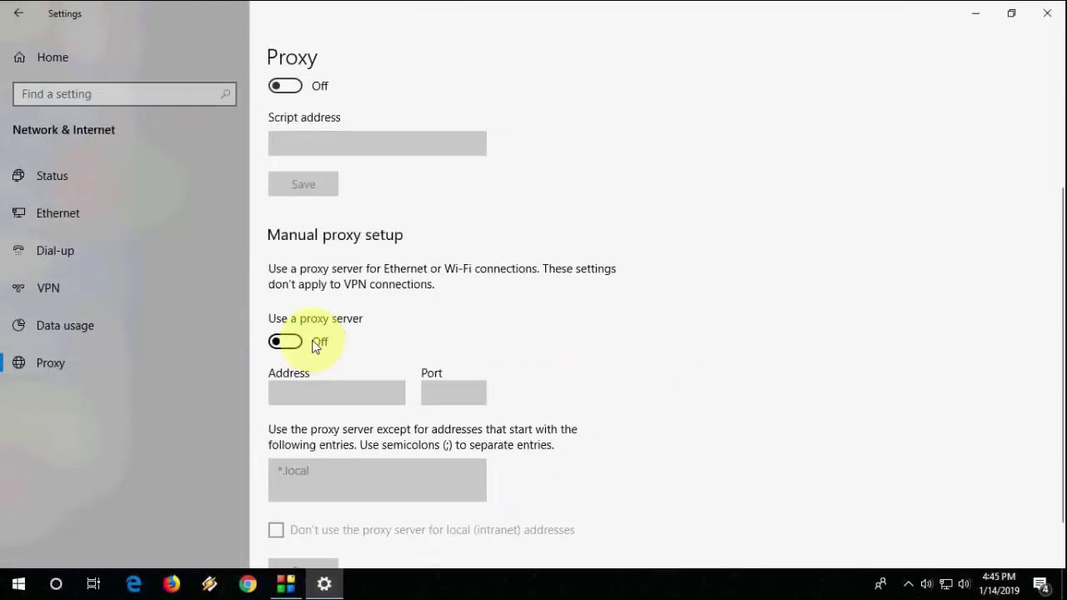
left_click(1051, 8)
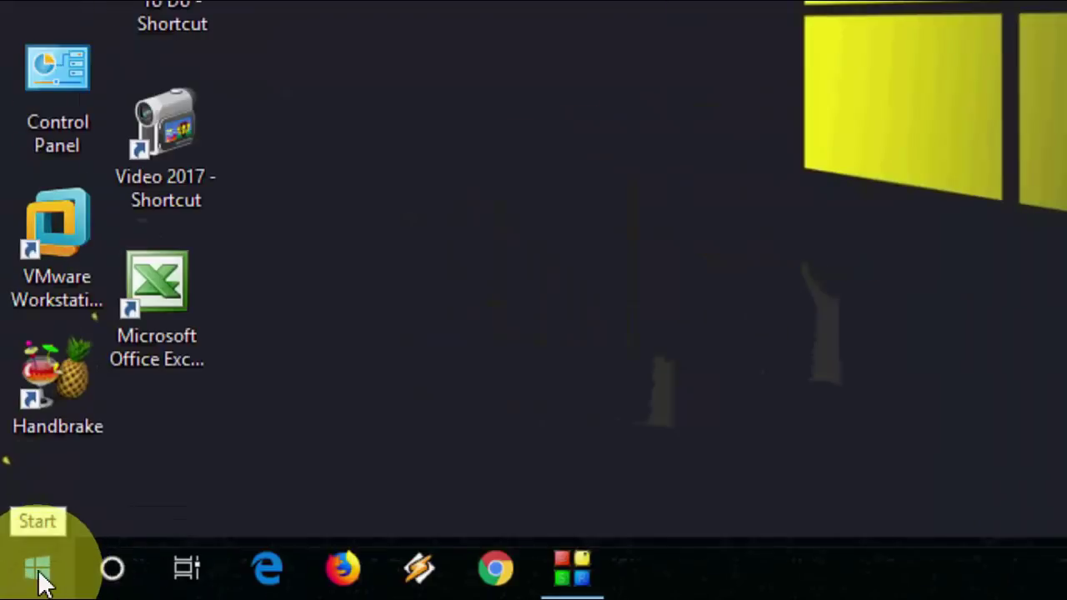
Step: In Settings > Apps, search for 'xbox' and open the Xbox app's advanced options
left_click(19, 585)
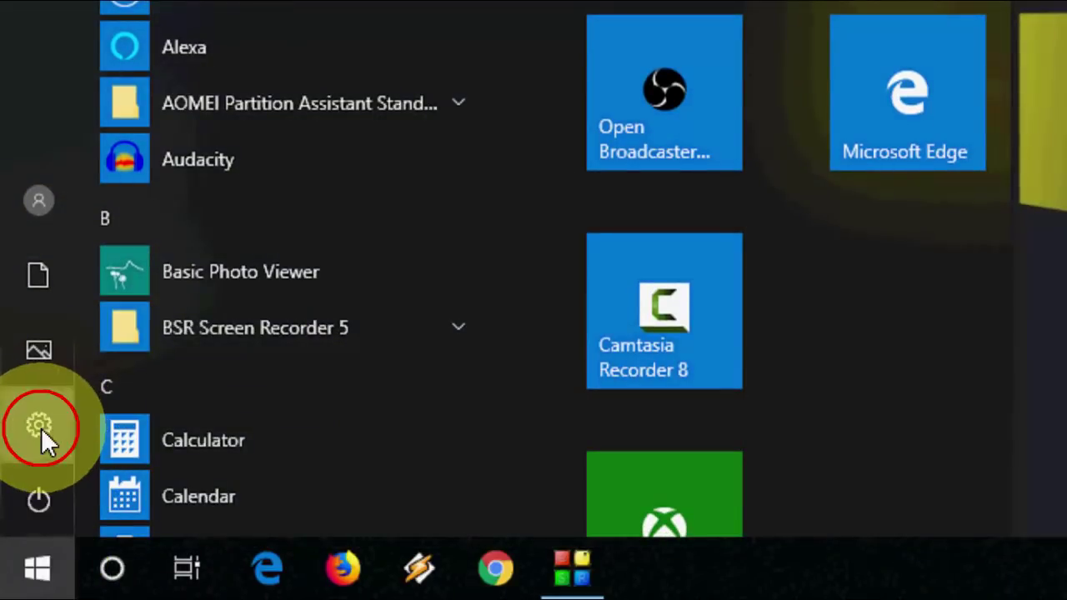
left_click(41, 428)
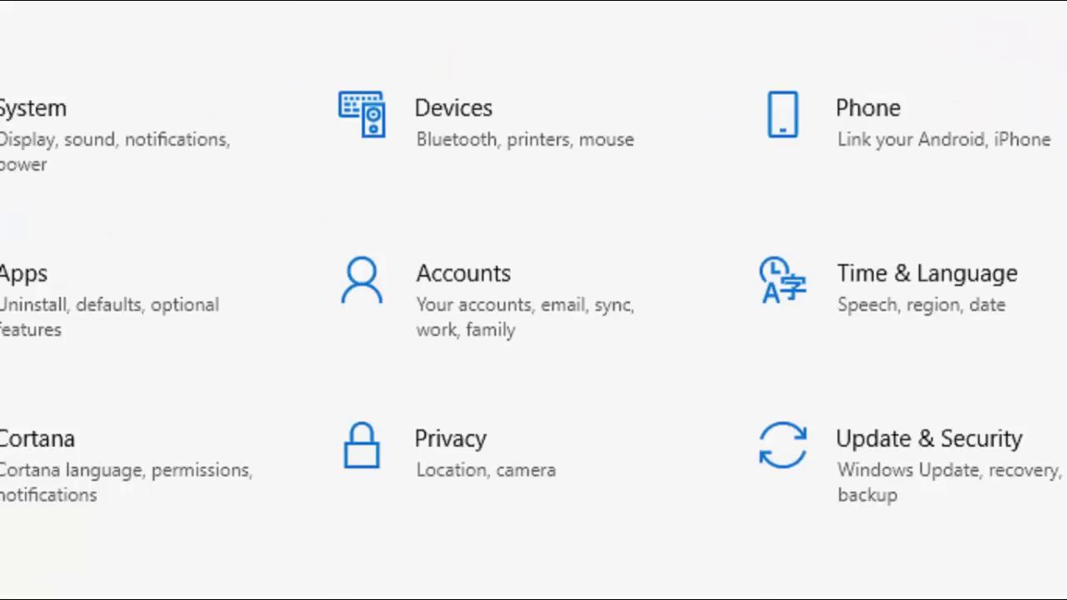
left_click(60, 305)
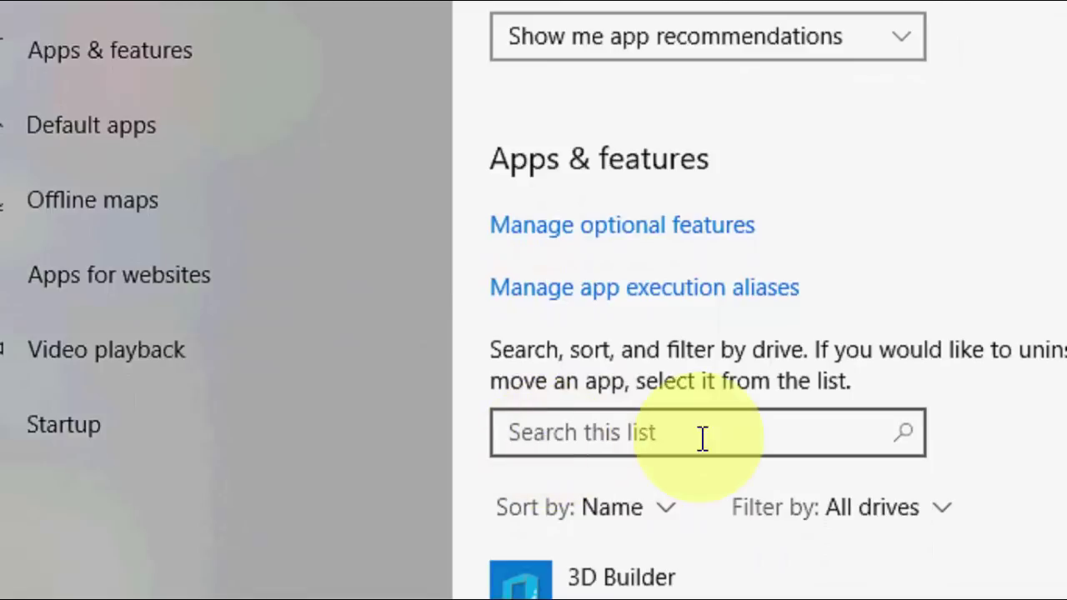
left_click(639, 442)
type("xbox")
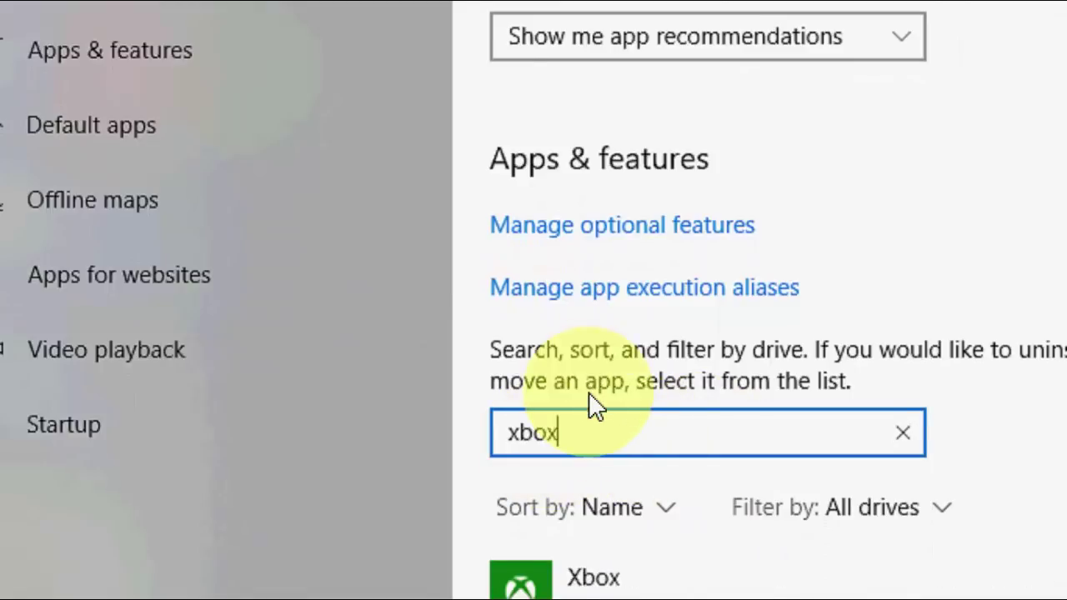
scroll(633, 400, "down", 3)
left_click(595, 409)
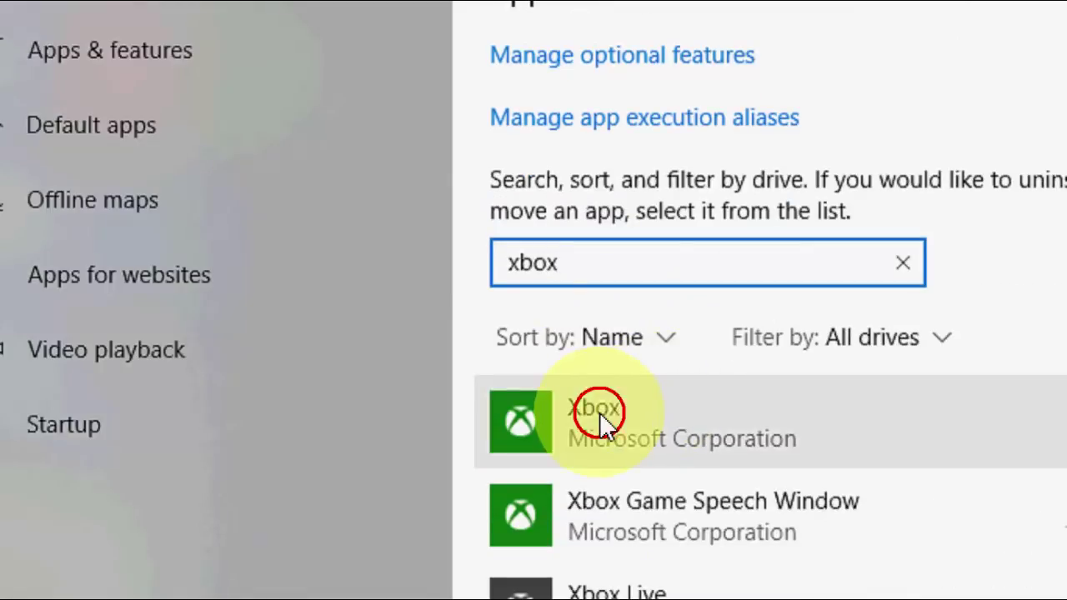
left_click(644, 458)
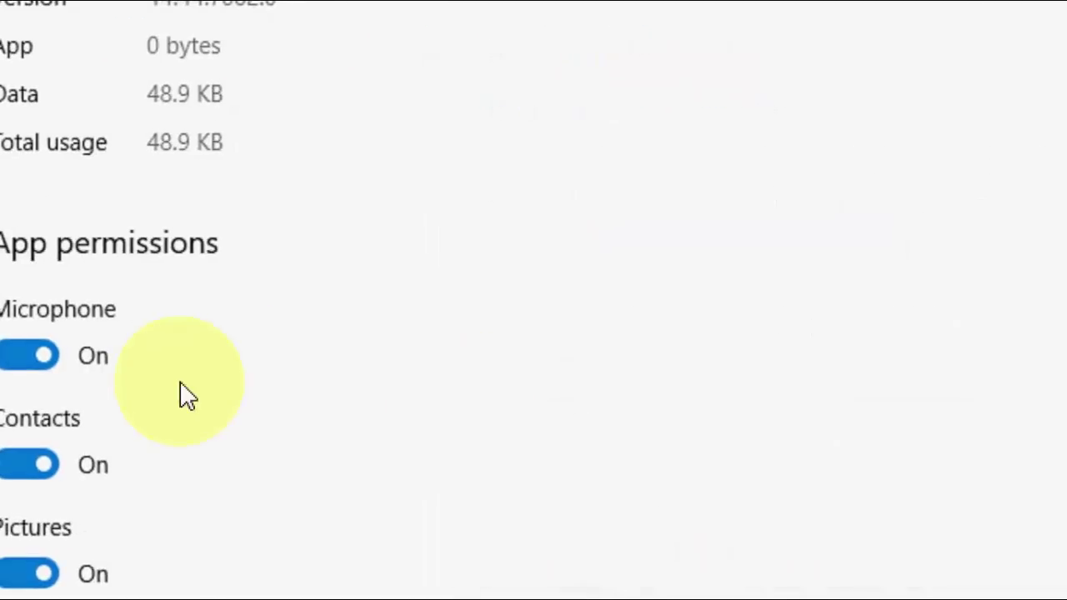
Step: Reset the Xbox app, confirm the reset, and close Settings
scroll(38, 270, "down", 10)
scroll(44, 251, "down", 2)
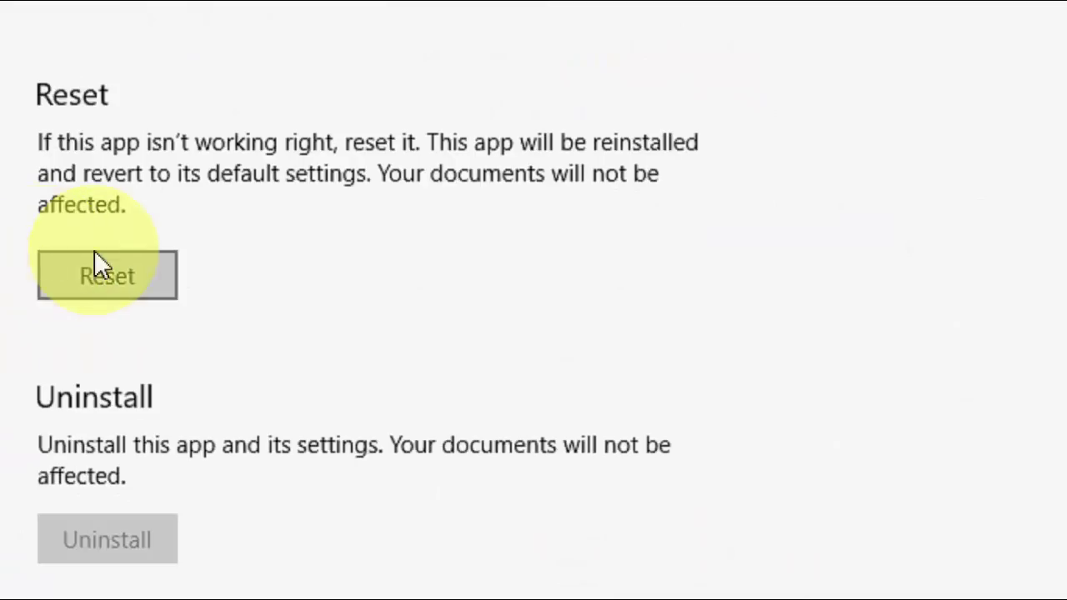
left_click(129, 272)
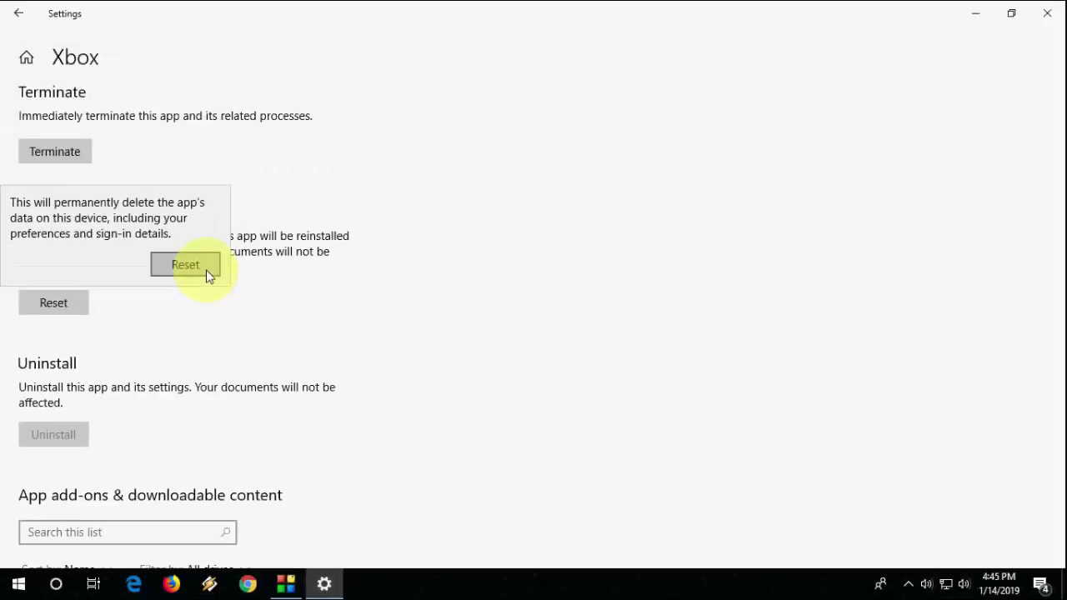
left_click(496, 228)
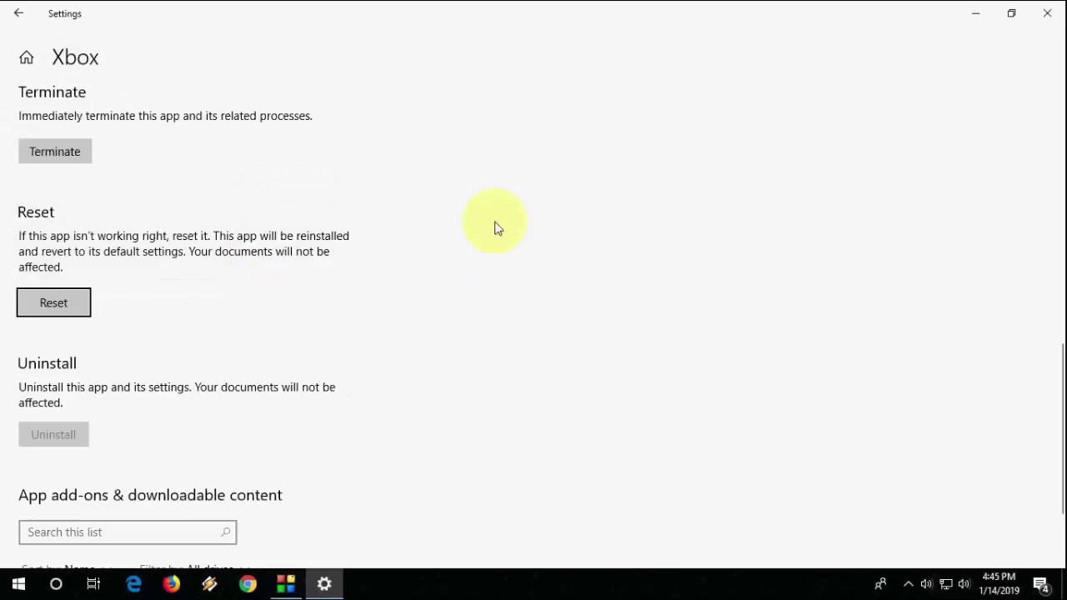
left_click(1049, 13)
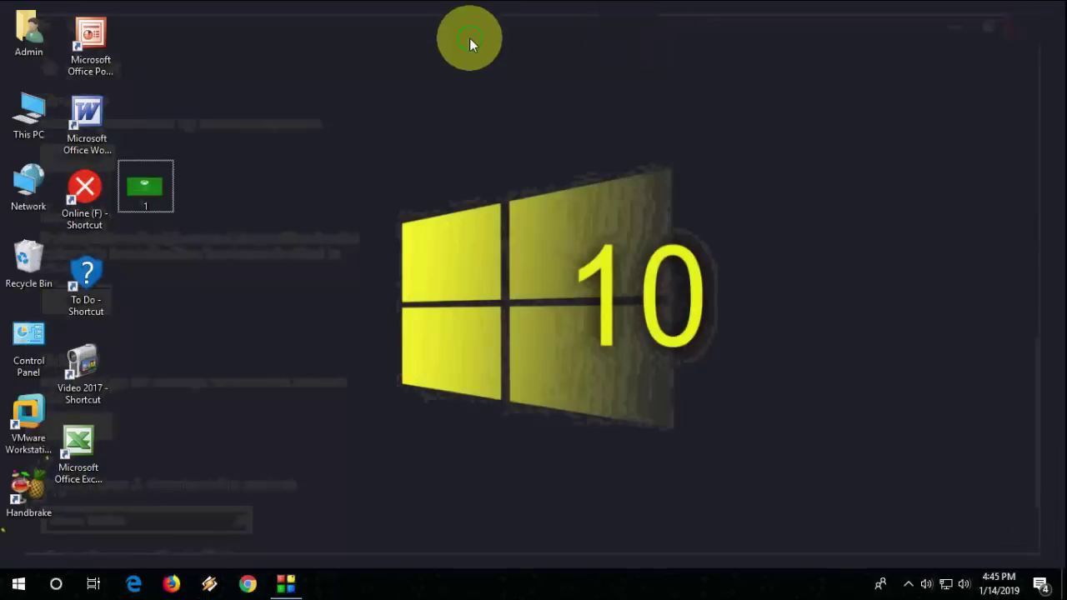
Step: Refresh the desktop, then search 'time' and open Change the date and time
right_click(470, 38)
left_click(527, 84)
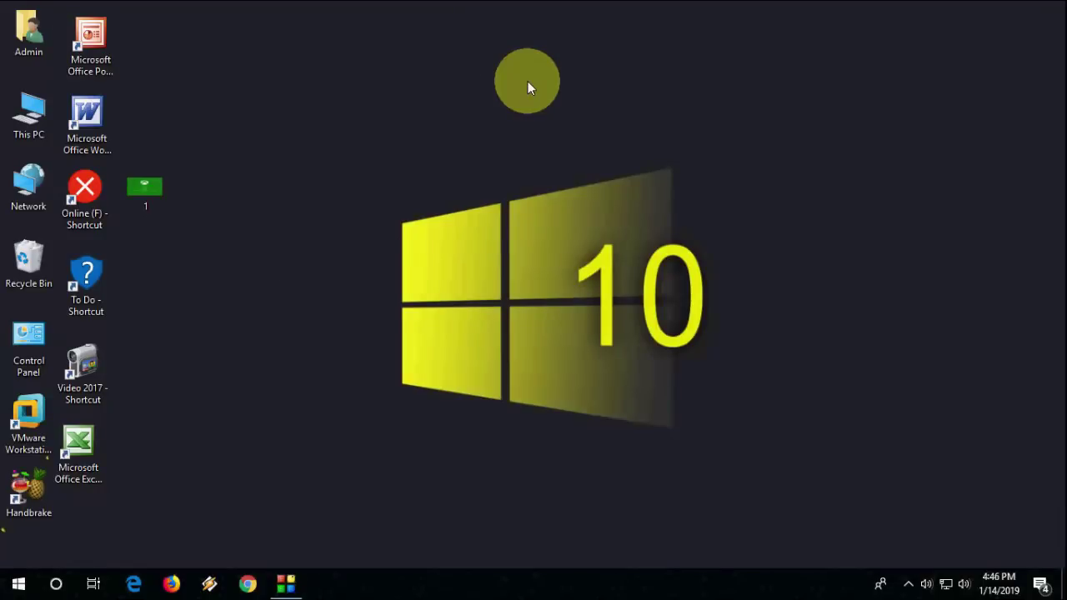
key("super")
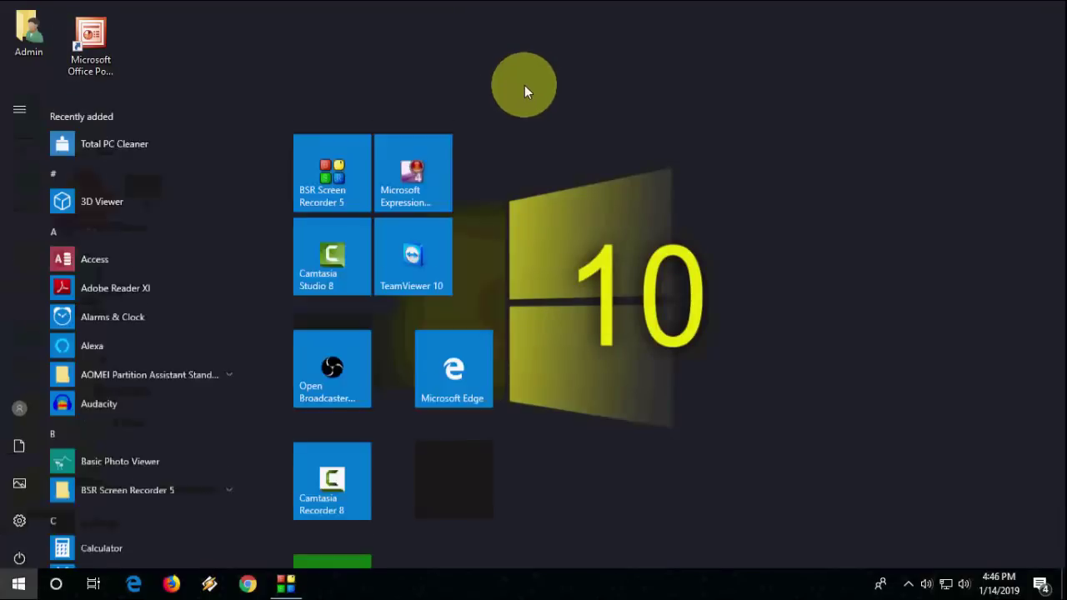
type("time")
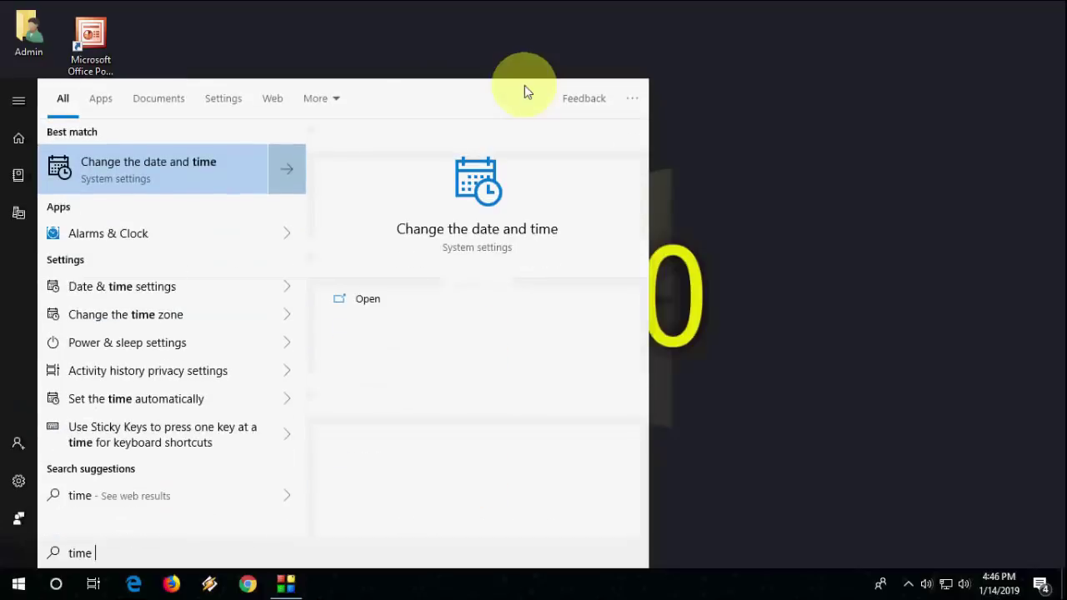
left_click(143, 161)
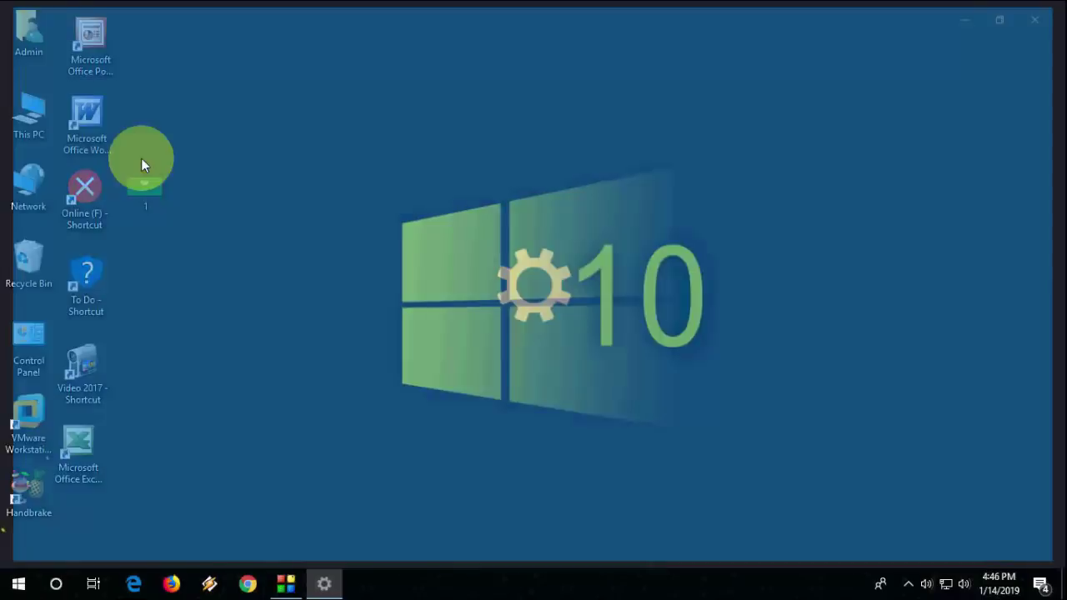